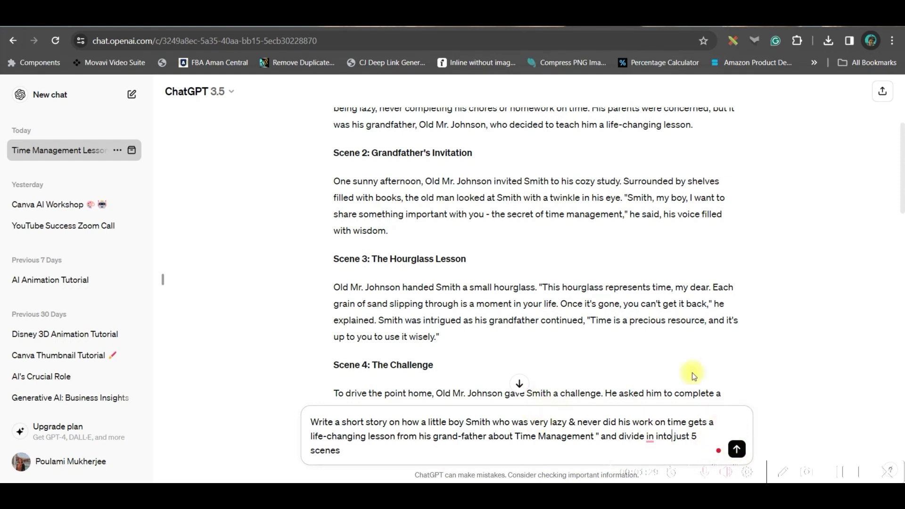
Step: Review the five-scene time management story, the request for image prompts and the prompt written for each scene
scroll(683, 340, "up", 3)
scroll(350, 205, "down", 3)
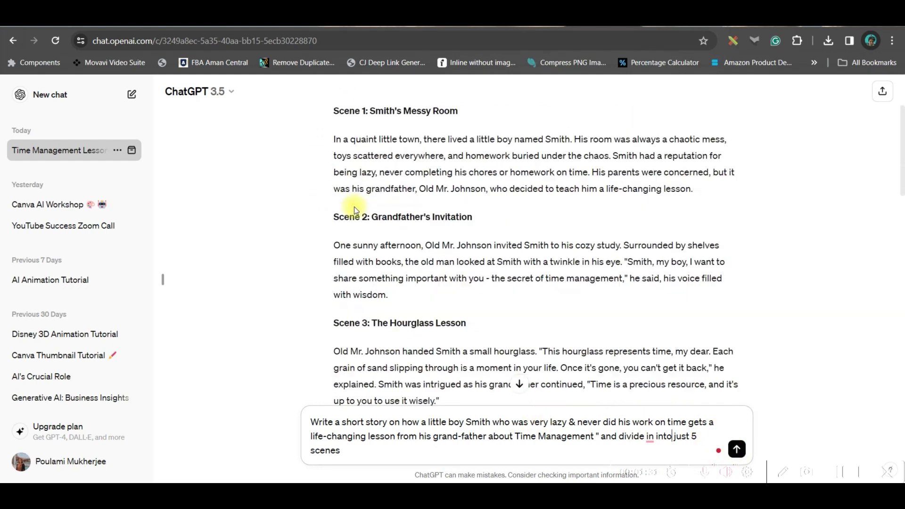
left_click(672, 436)
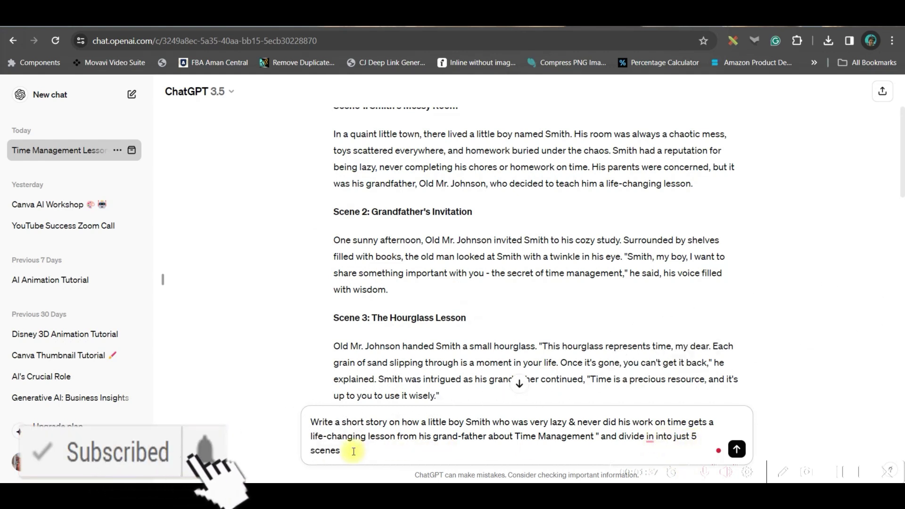
scroll(433, 246, "up", 3)
scroll(434, 246, "down", 15)
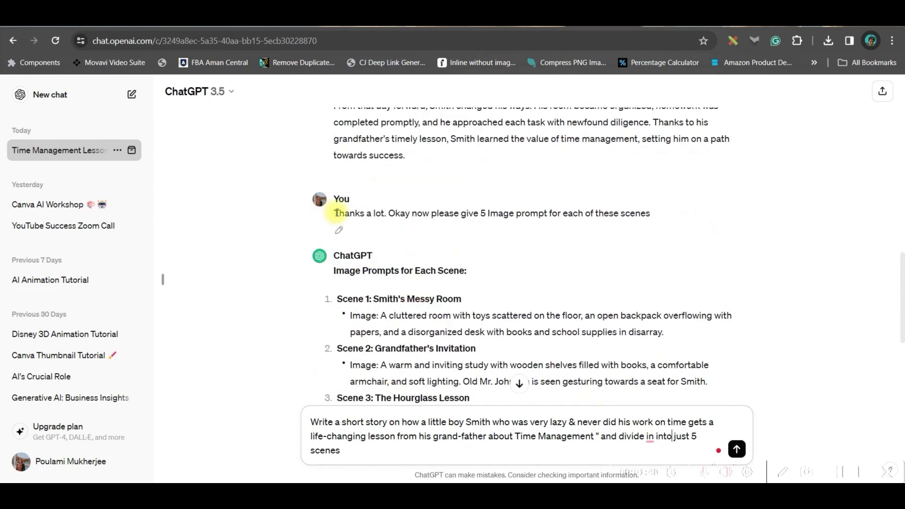
left_click_drag(437, 213, 646, 219)
scroll(531, 307, "down", 1)
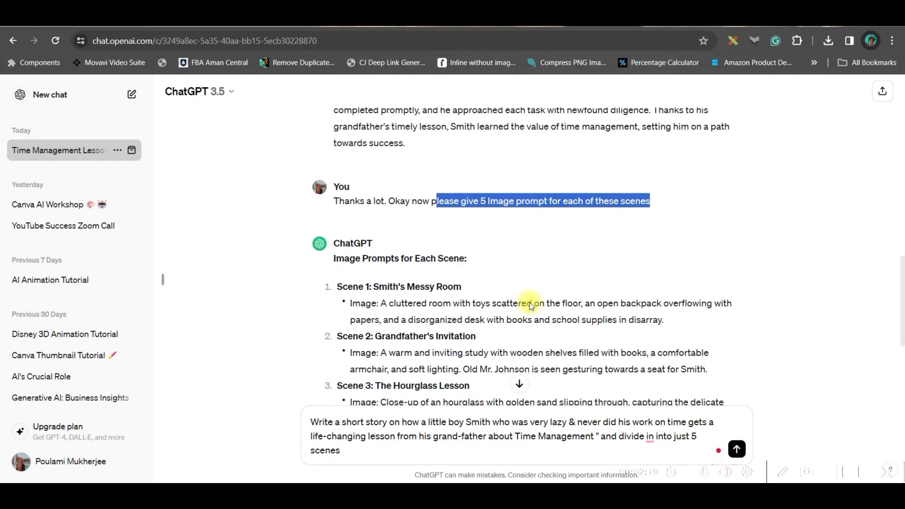
scroll(532, 307, "down", 1)
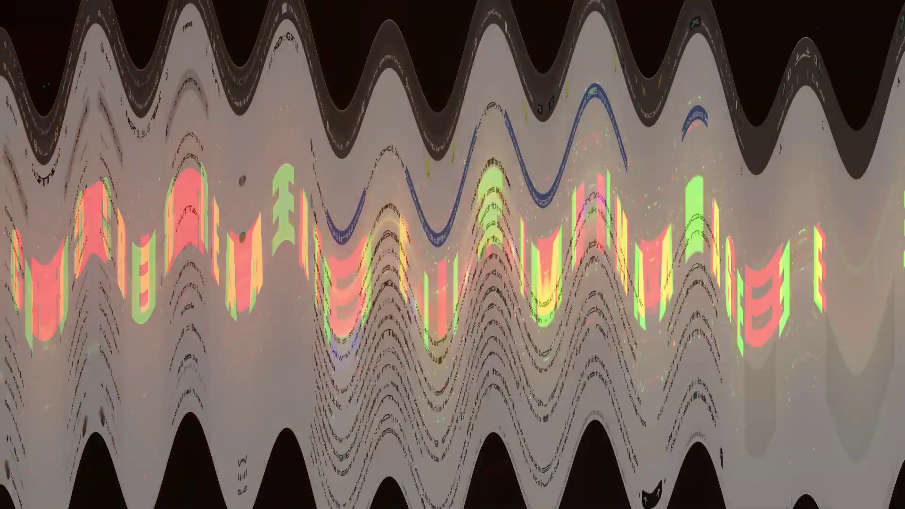
scroll(569, 236, "up", 5)
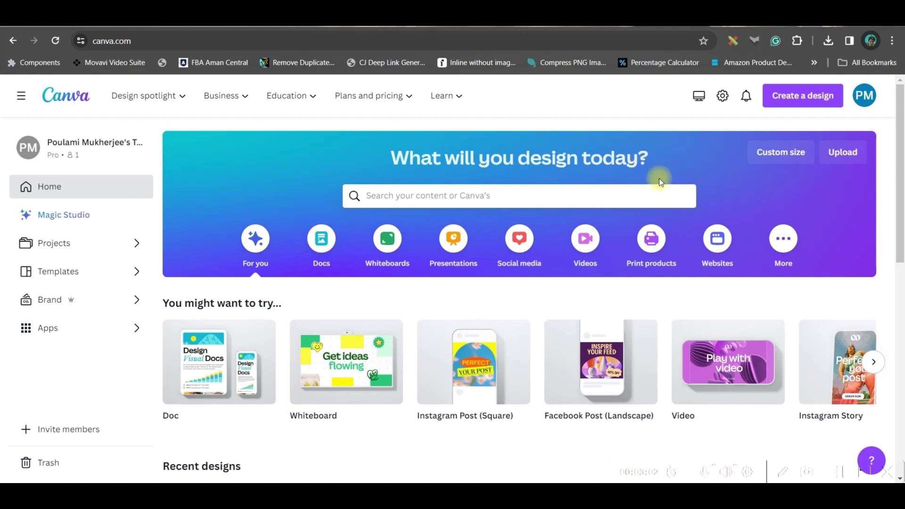
Step: Switch to Canva and create a blank Video design from the home page
left_click(735, 362)
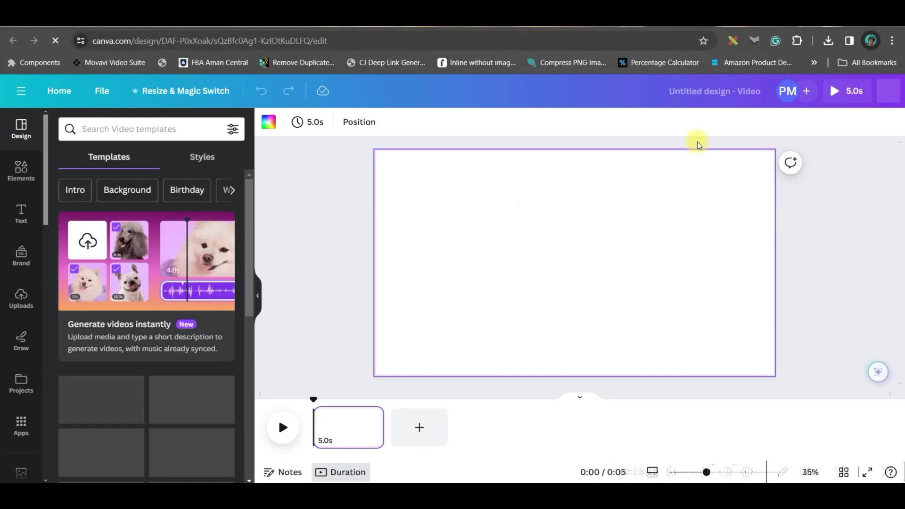
key("alt+Left")
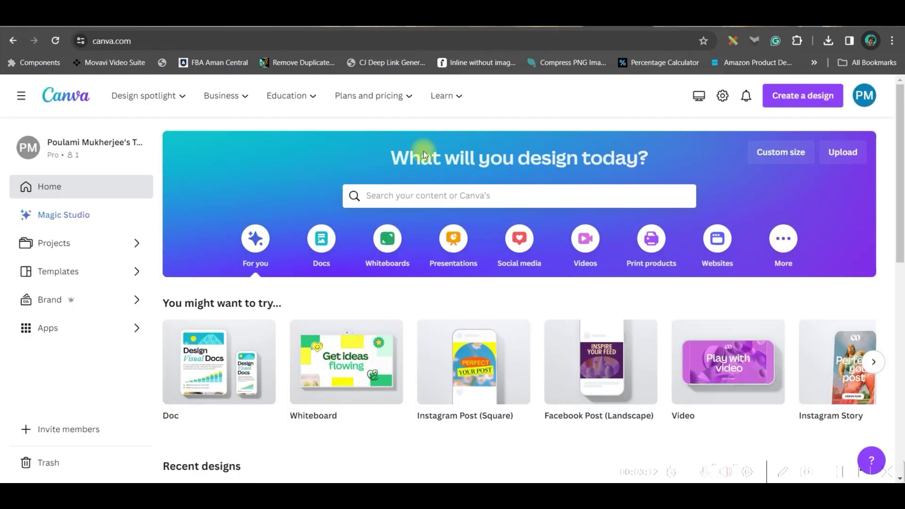
left_click(412, 195)
type("You")
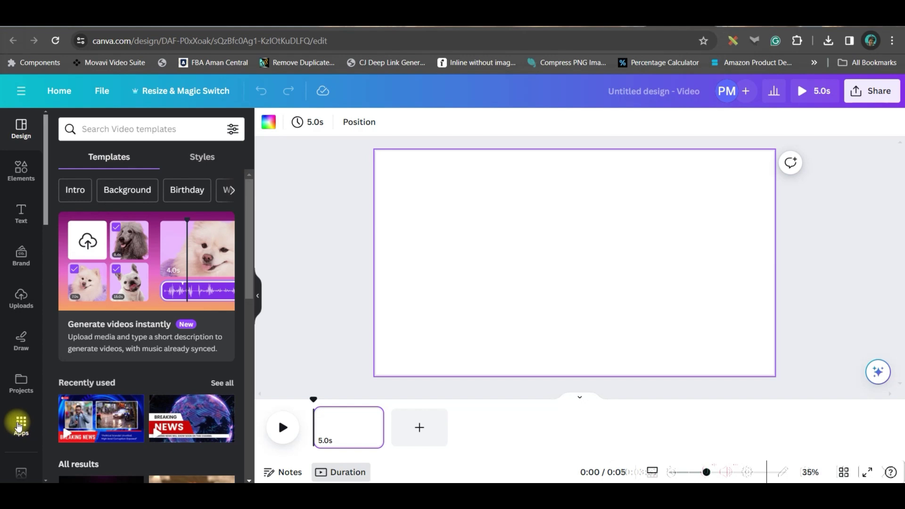
Step: Find the Magic Media app by searching for "Magic Media" and open it for generating images
left_click(21, 427)
scroll(18, 419, "down", 3)
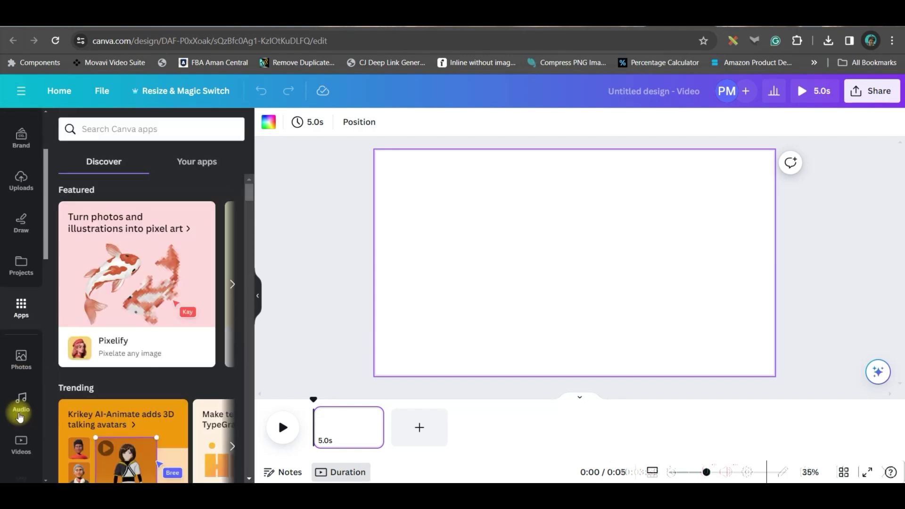
left_click(140, 129)
type("Magic")
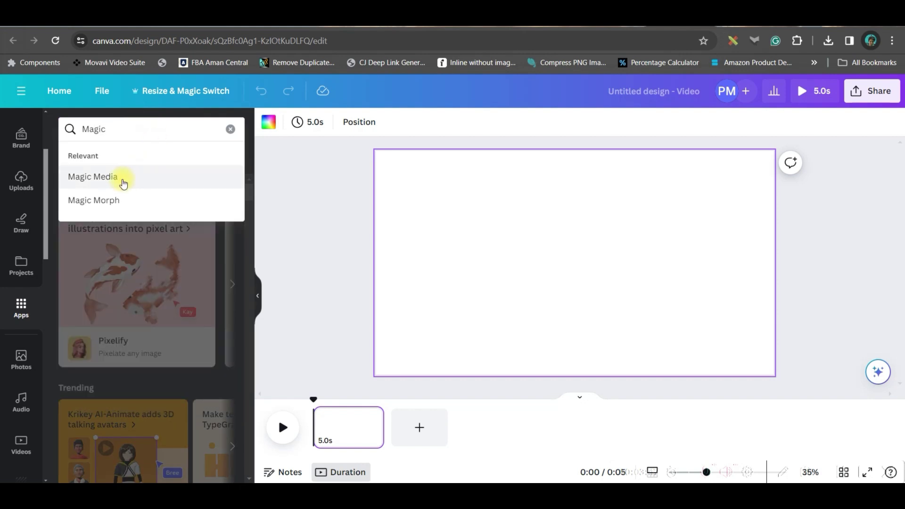
left_click(123, 182)
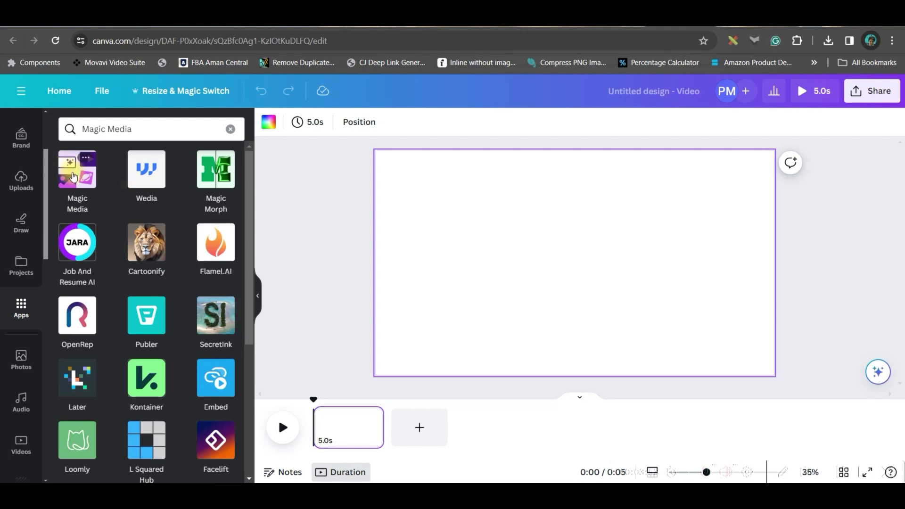
left_click(82, 181)
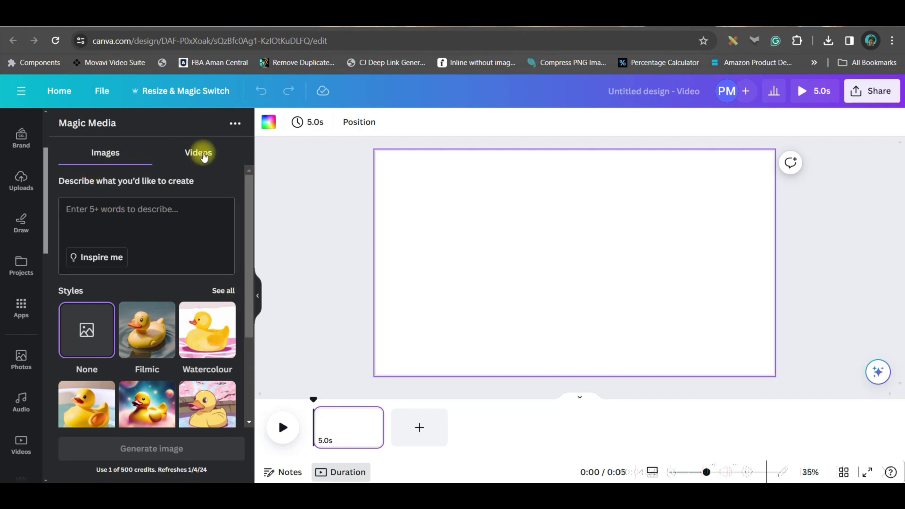
left_click(198, 152)
left_click(116, 157)
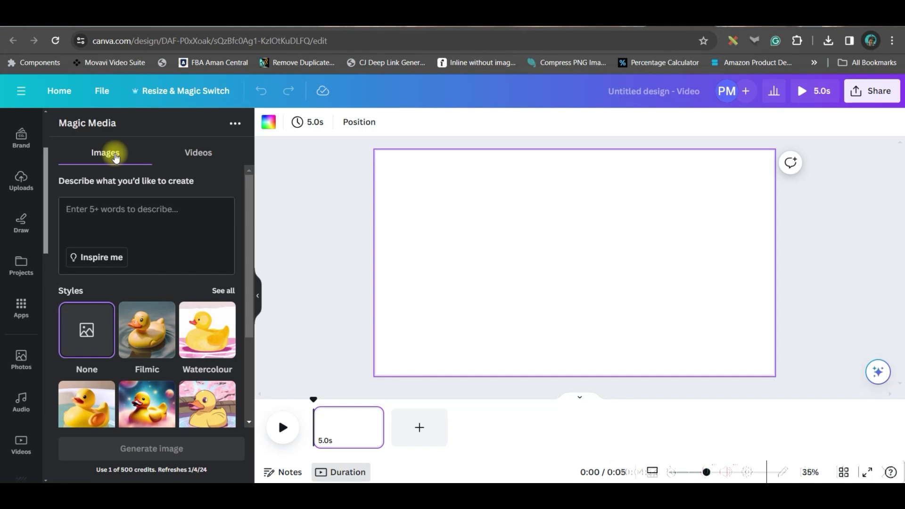
Step: Copy the Scene 1 image prompt from ChatGPT into the Magic Media description and append "UHD, Cinematic, Hyper Realistic"
left_click(94, 206)
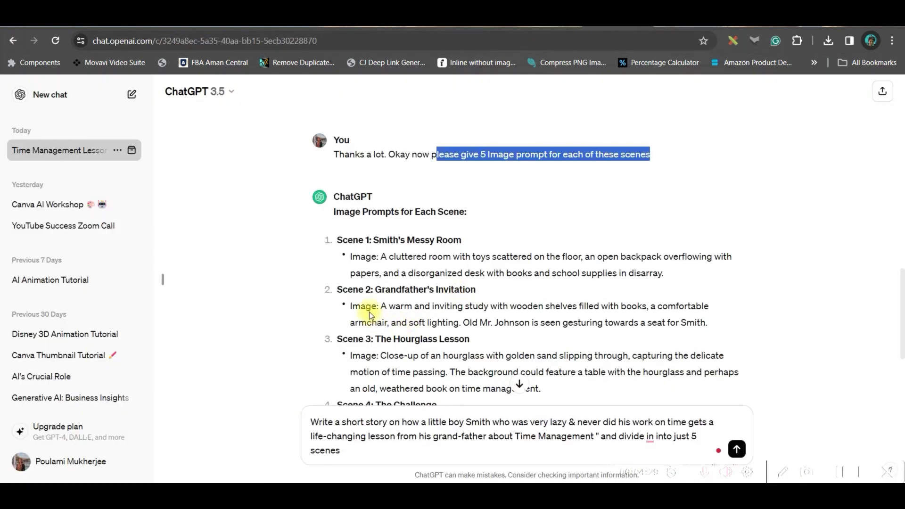
left_click_drag(381, 257, 669, 275)
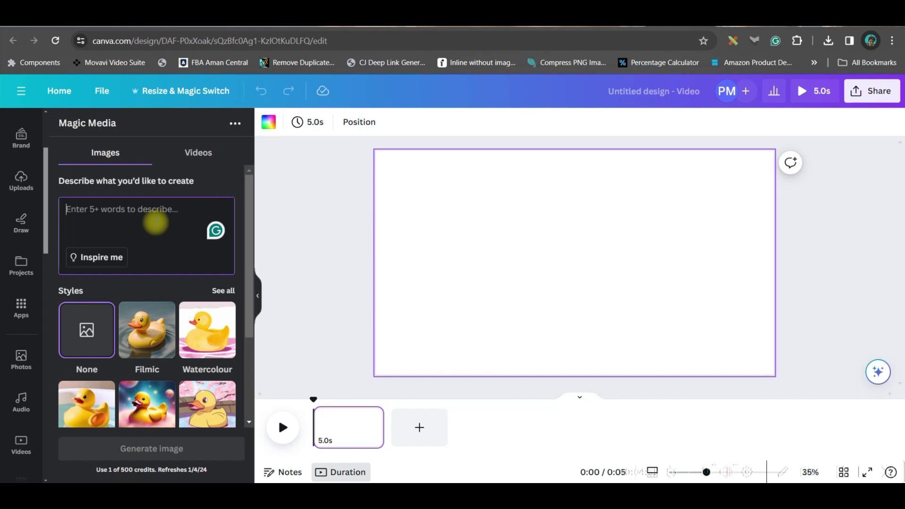
key("ctrl+v")
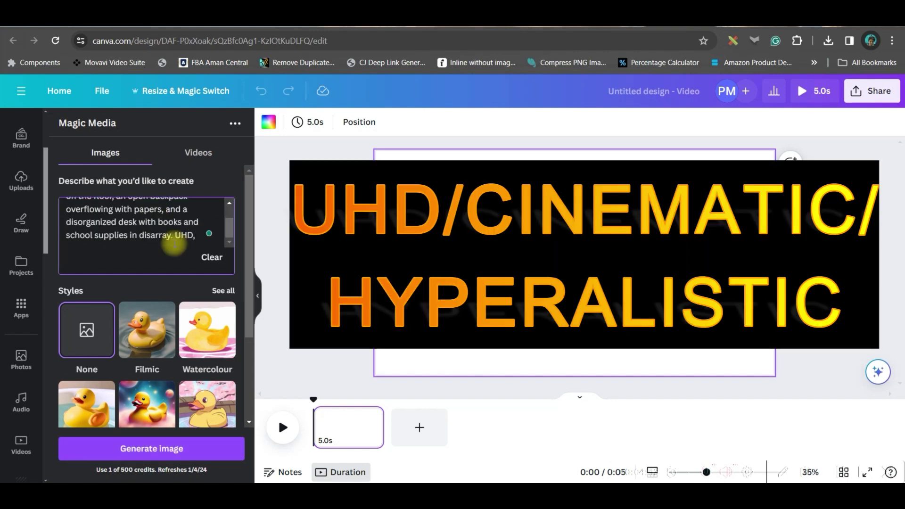
type("UHD, Cinem")
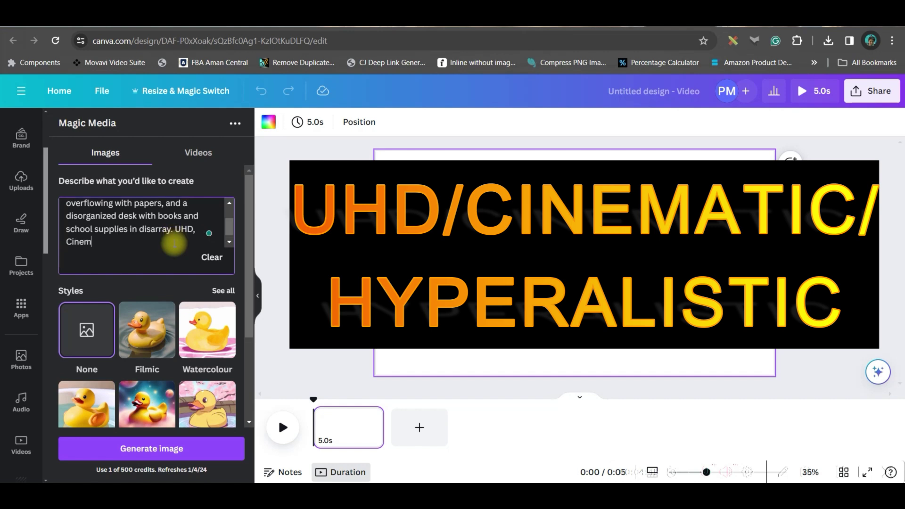
type("atic, HYper Realistic")
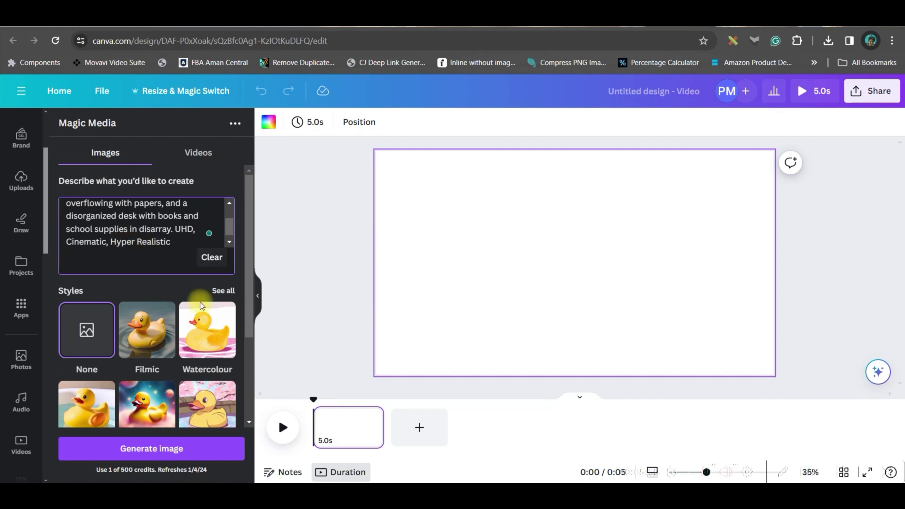
Step: Browse the full set of image styles and apply the 3D style from Digital art
scroll(149, 340, "down", 2)
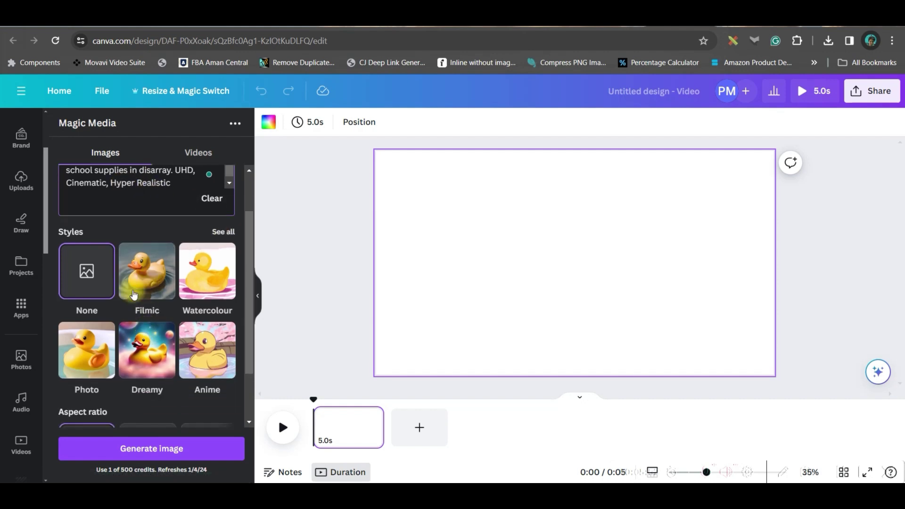
left_click(229, 233)
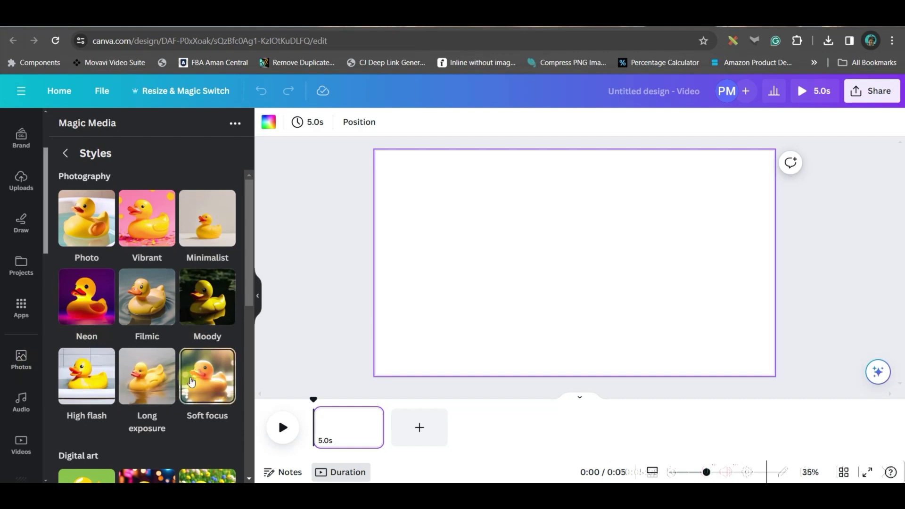
scroll(197, 368, "down", 1)
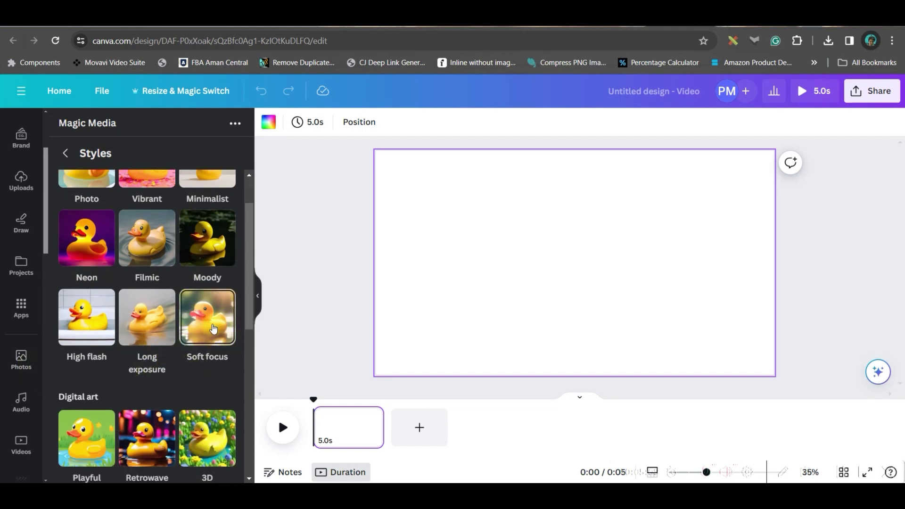
left_click(143, 387)
scroll(143, 386, "down", 2)
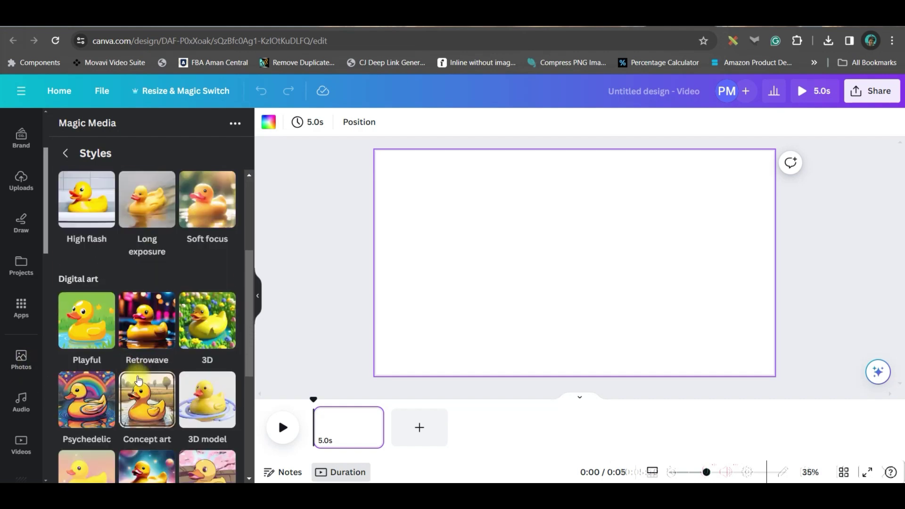
scroll(176, 360, "down", 1)
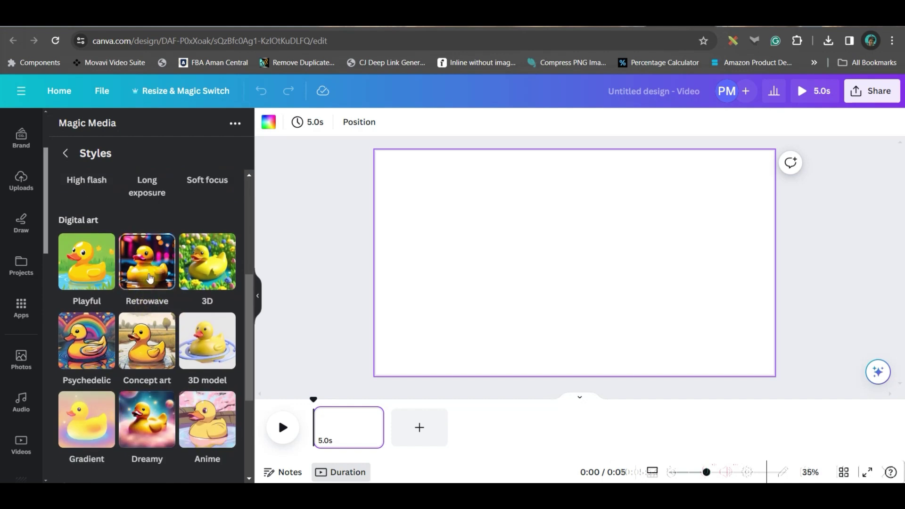
left_click(118, 228)
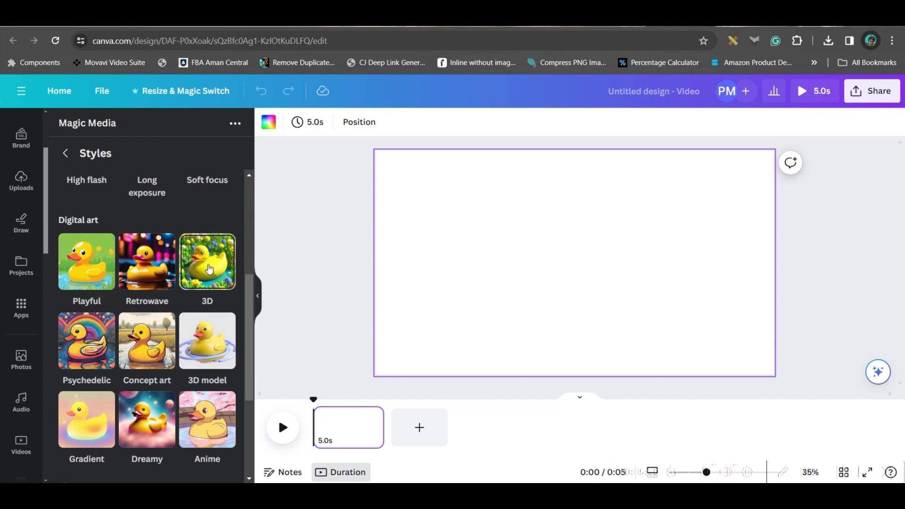
left_click(209, 274)
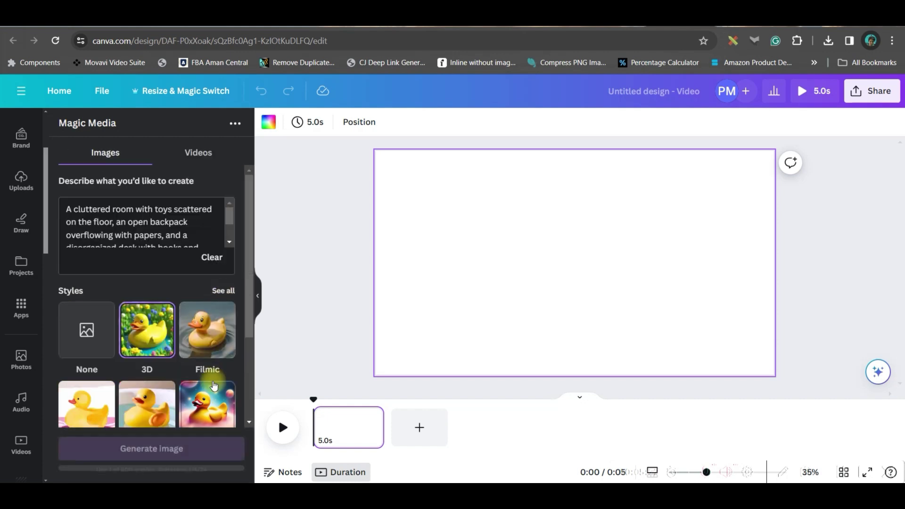
Step: Set the aspect ratio to landscape and generate the Scene 1 images
scroll(168, 364, "down", 3)
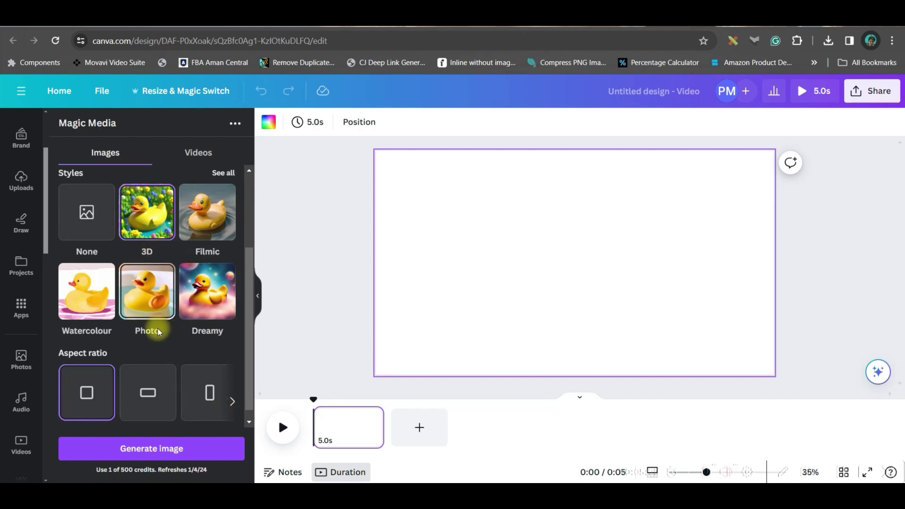
left_click(151, 398)
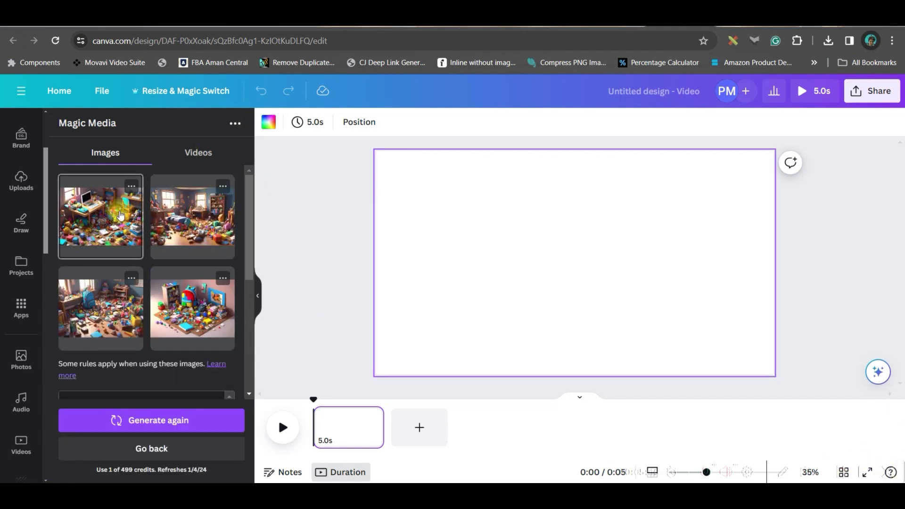
Step: Place the four generated cluttered-room images on separate pages of the video, adding three new pages for them
left_click(120, 215)
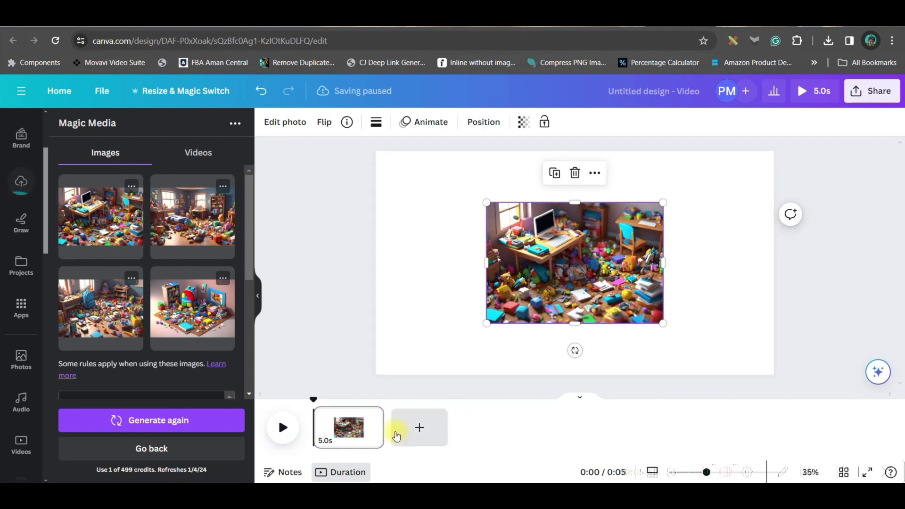
left_click(419, 428)
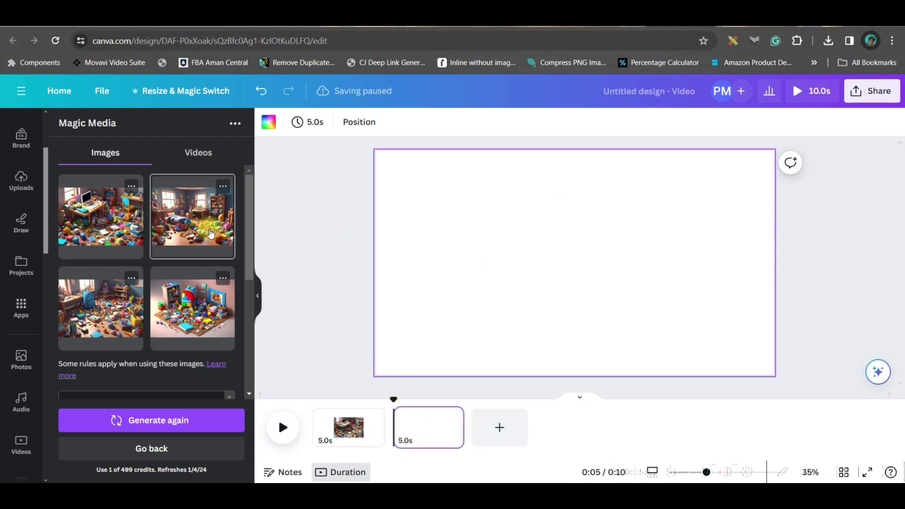
left_click(210, 233)
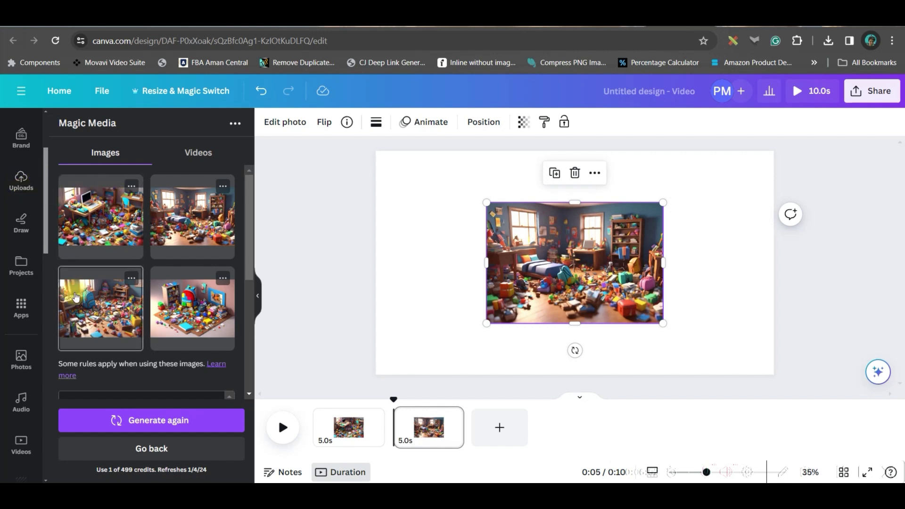
left_click(499, 427)
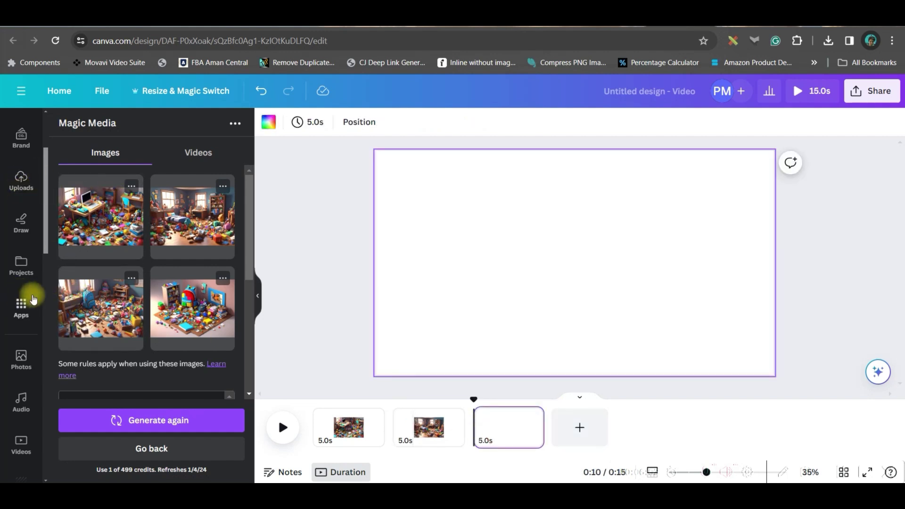
left_click(97, 317)
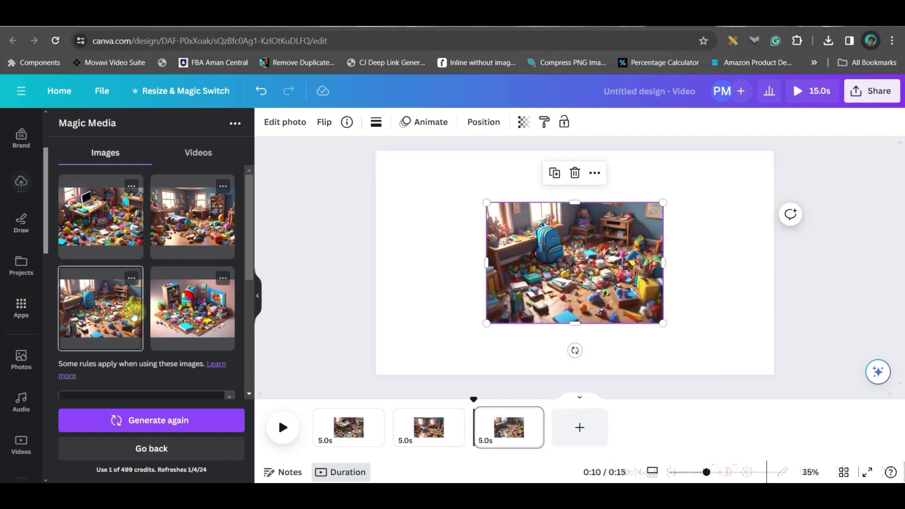
left_click(581, 424)
left_click(206, 319)
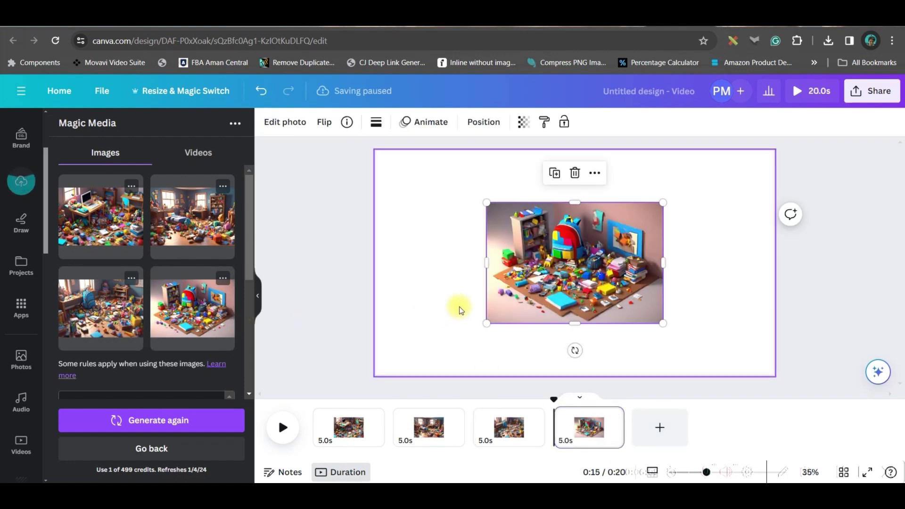
scroll(179, 309, "down", 3)
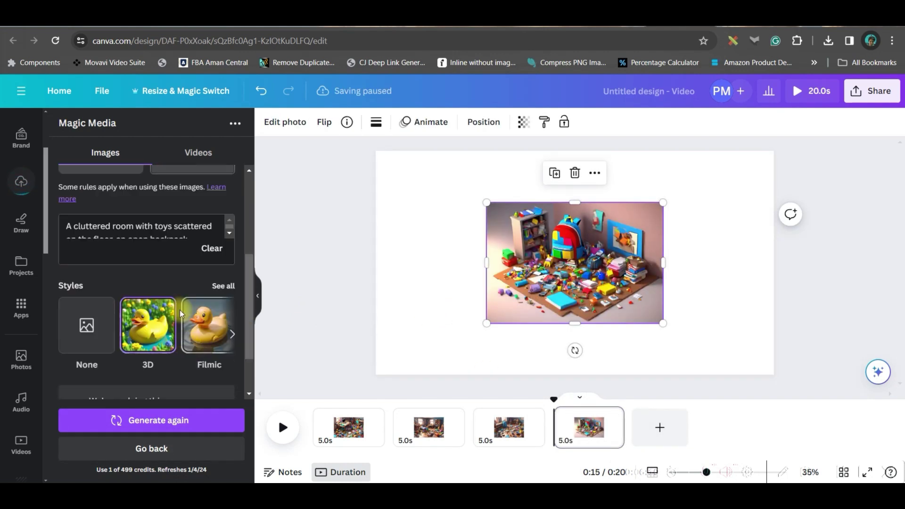
Step: Apply the Retrowave style from Digital art and generate the Scene 1 images again
scroll(193, 357, "down", 1)
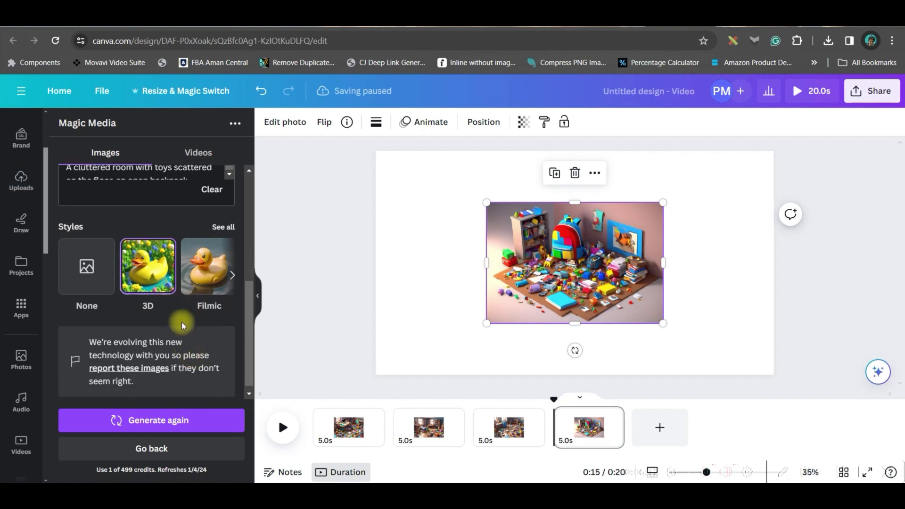
left_click(225, 228)
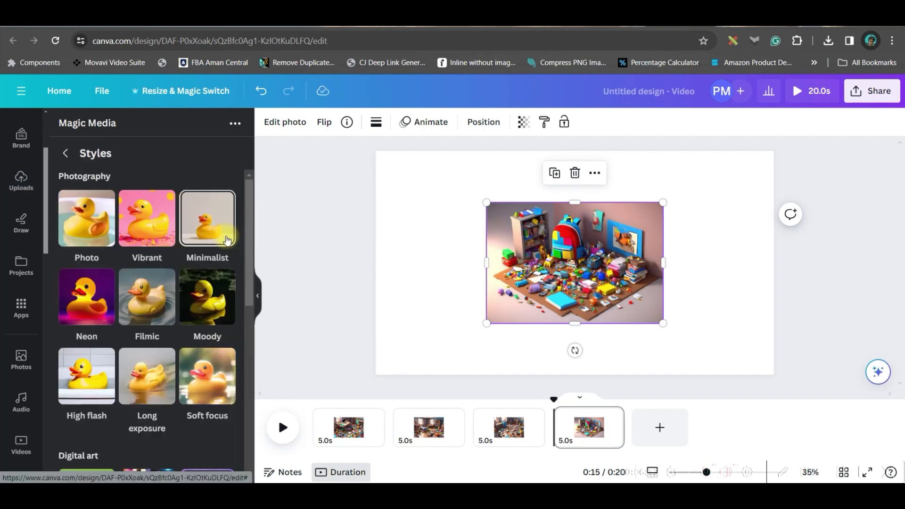
left_click(151, 379)
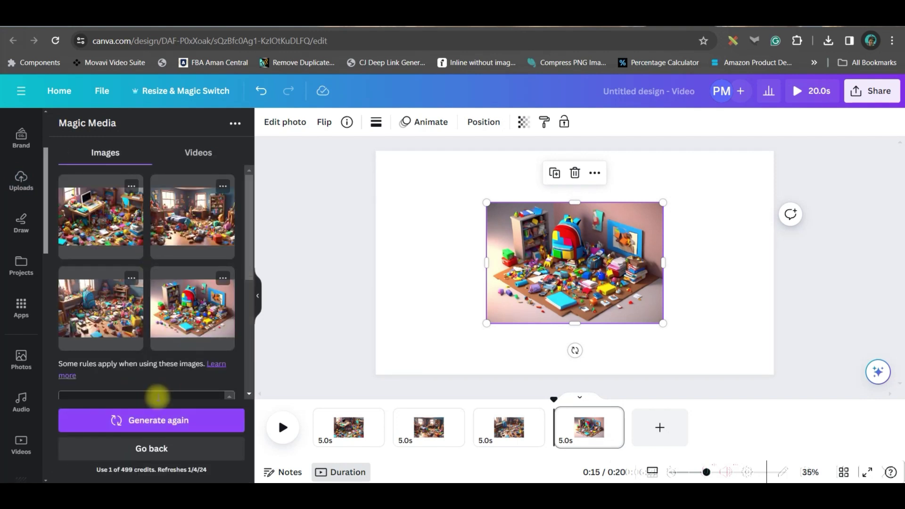
scroll(170, 373, "down", 2)
left_click(156, 424)
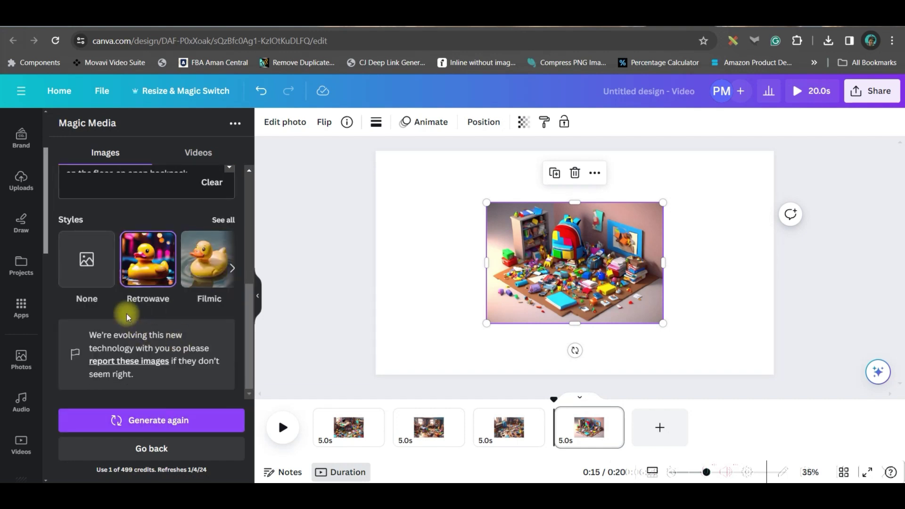
scroll(130, 297, "up", 4)
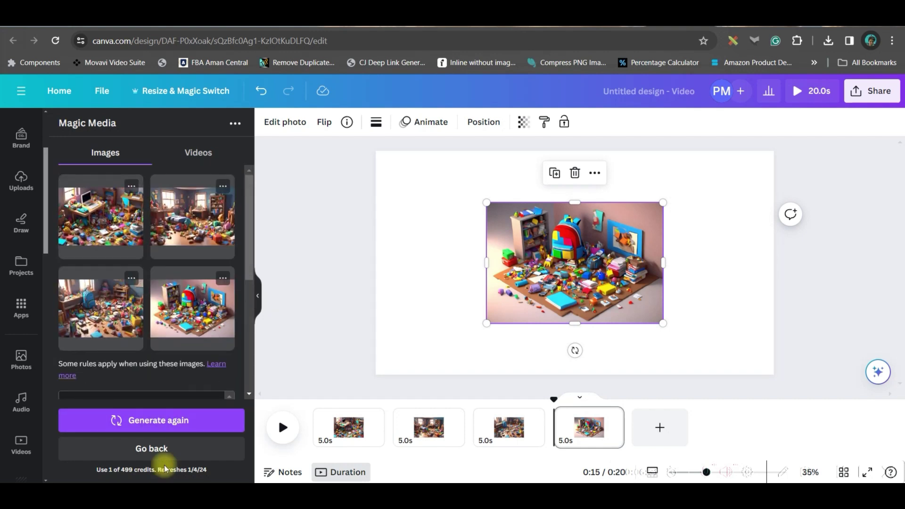
scroll(128, 265, "down", 5)
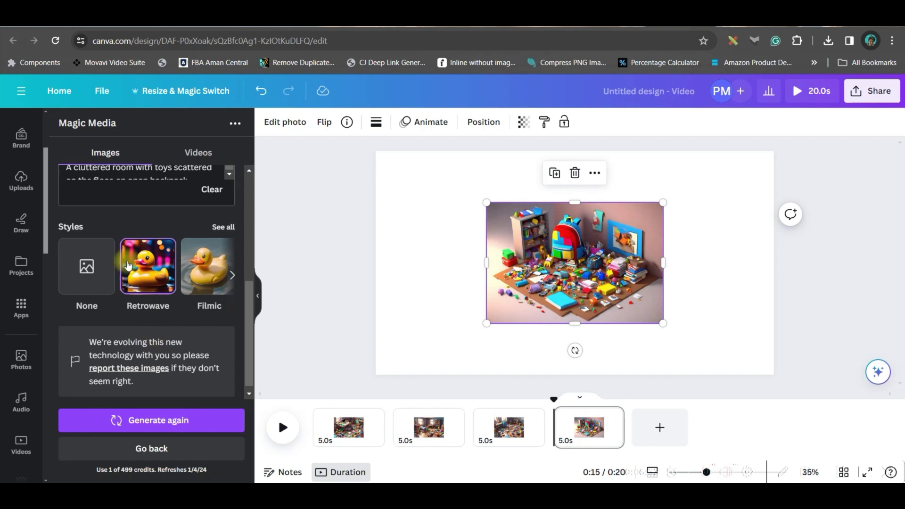
left_click(156, 419)
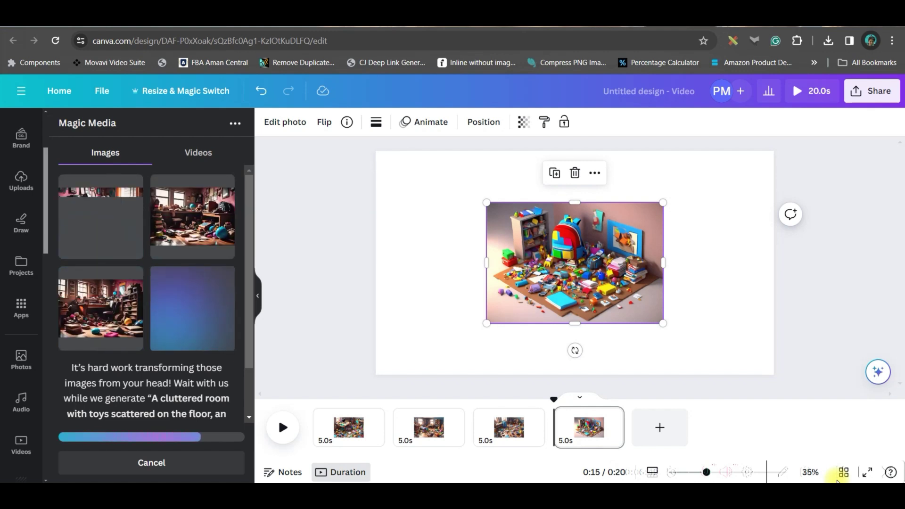
Step: Move the backpack image to the upper-left corner of the fourth page and place a Retrowave cluttered-room image beside it
left_click_drag(583, 257, 472, 206)
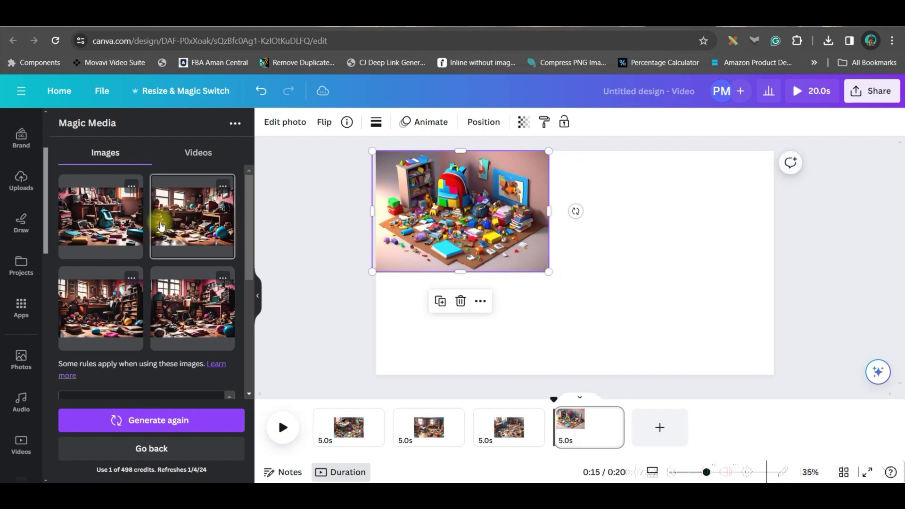
left_click(125, 221)
left_click_drag(183, 234, 660, 315)
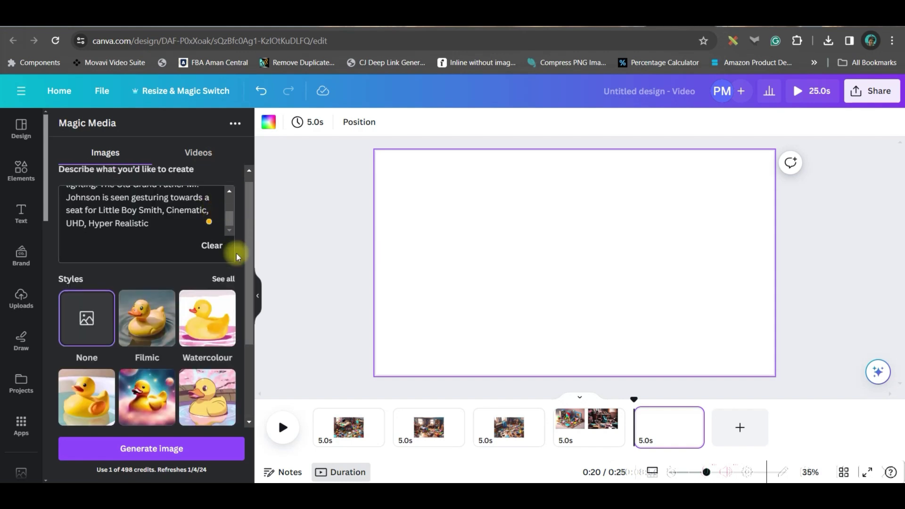
Step: Apply the 3D style from Digital art to the Scene 2 study prompt and generate its images
left_click(223, 278)
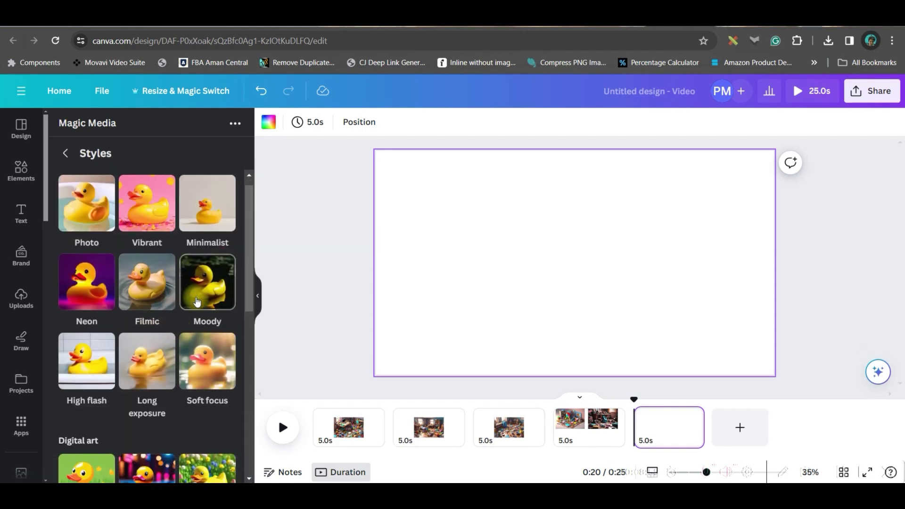
scroll(202, 311, "down", 3)
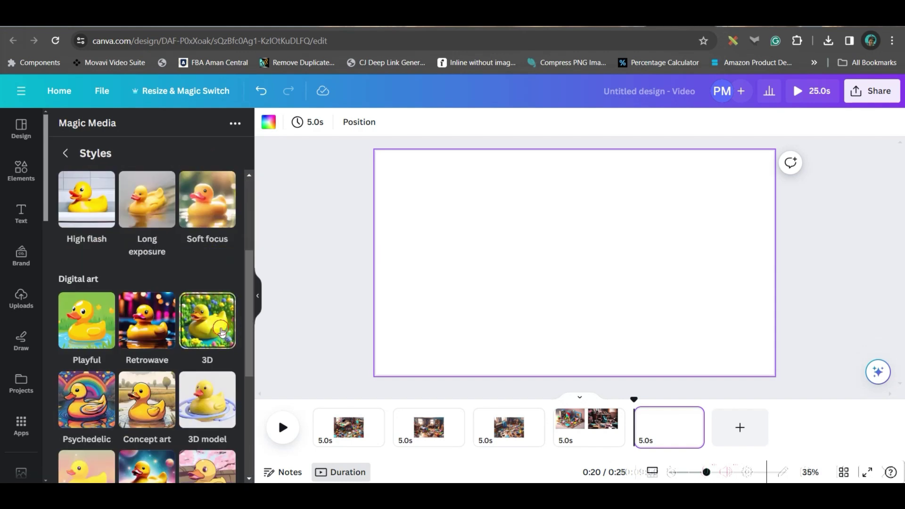
left_click(221, 330)
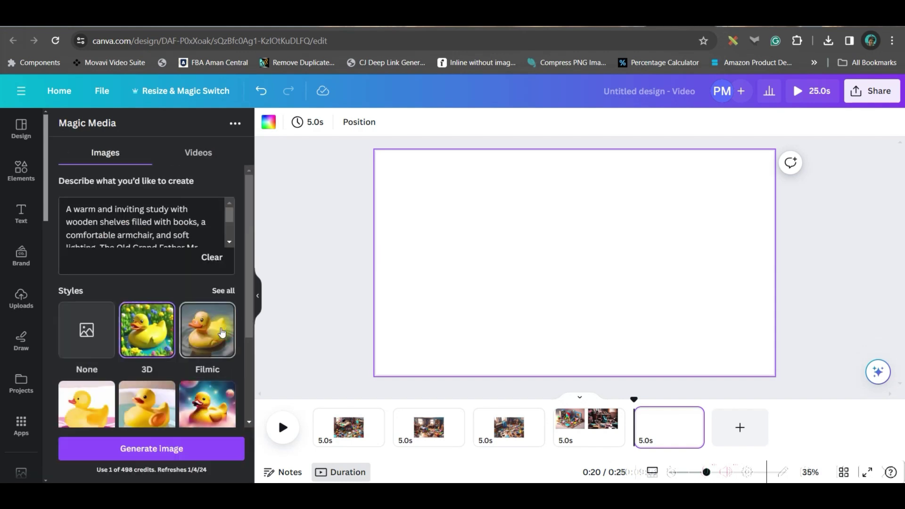
left_click(177, 450)
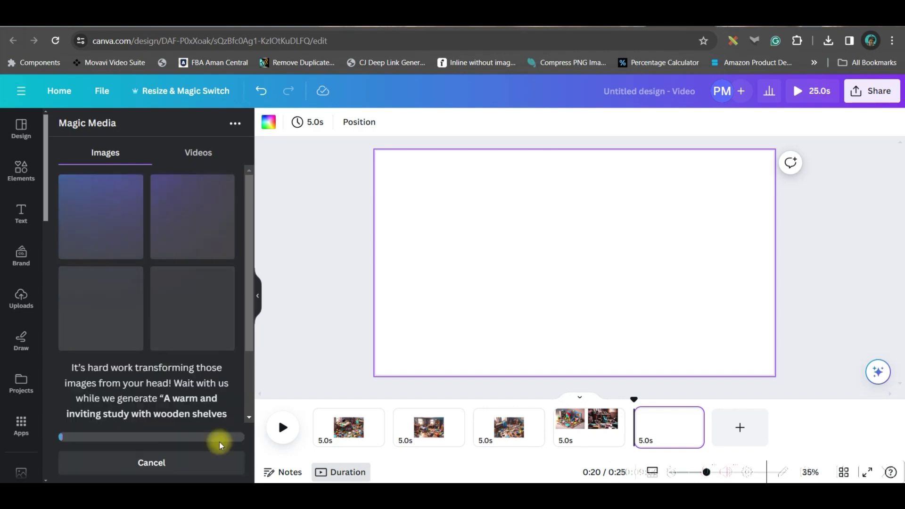
Step: Set the cluttered-room image on the first page as that page's background
left_click(355, 437)
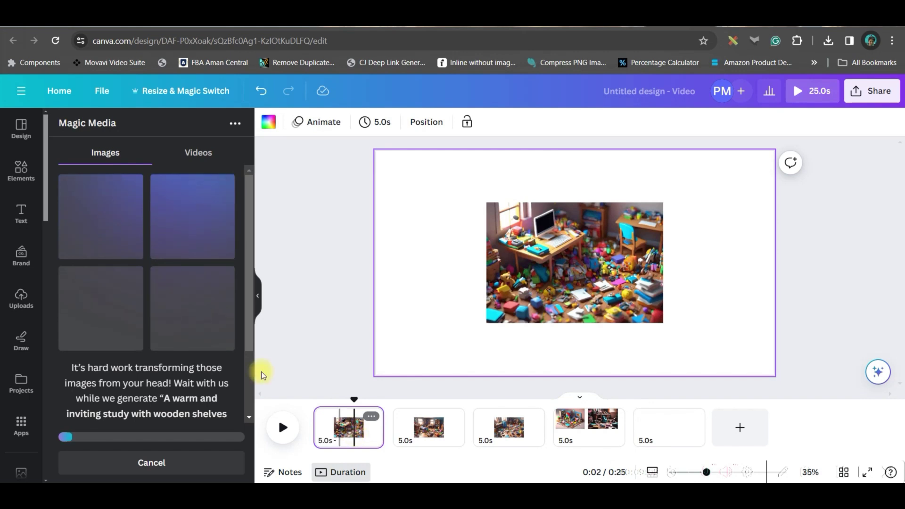
left_click(618, 277)
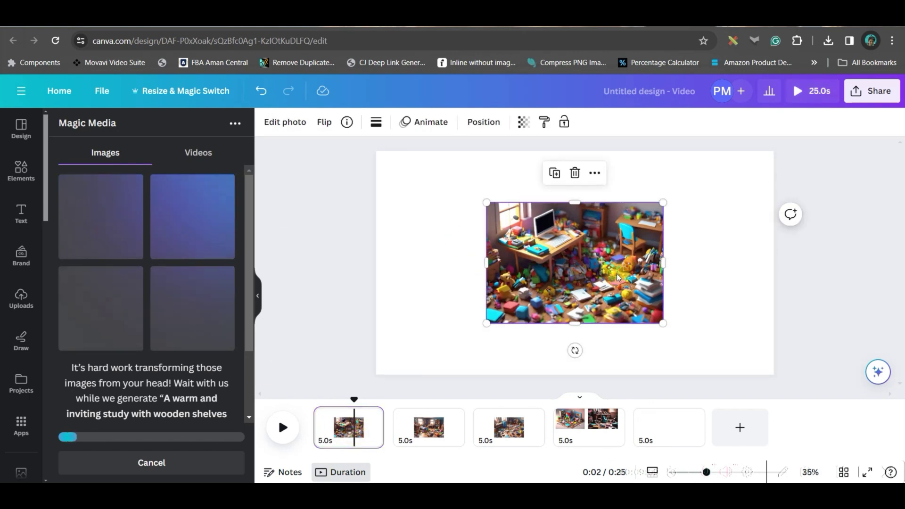
right_click(549, 252)
left_click(601, 438)
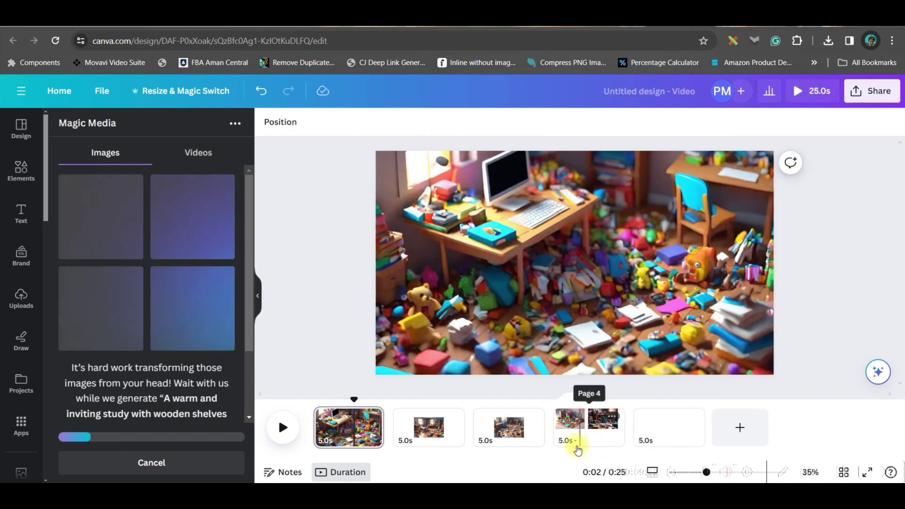
Step: Set the image of the boy and grandfather in the study on the sixth page as its background
left_click(567, 283)
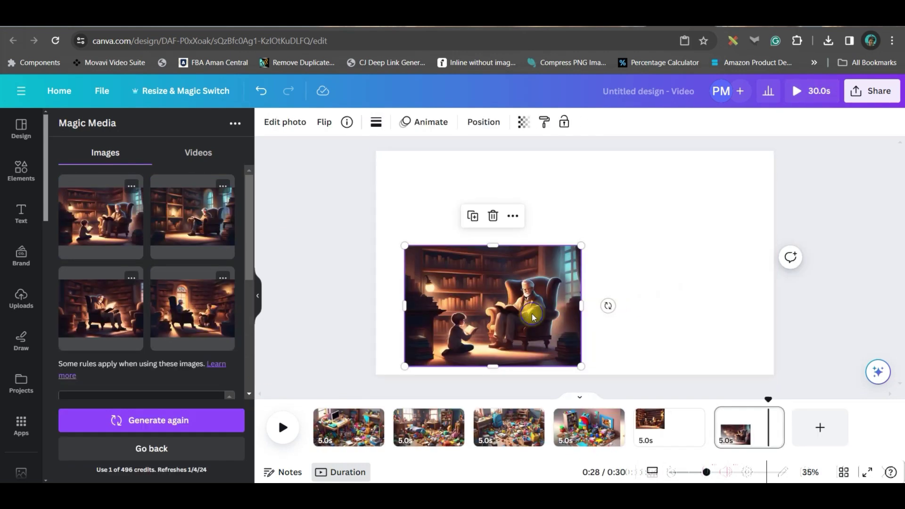
right_click(536, 301)
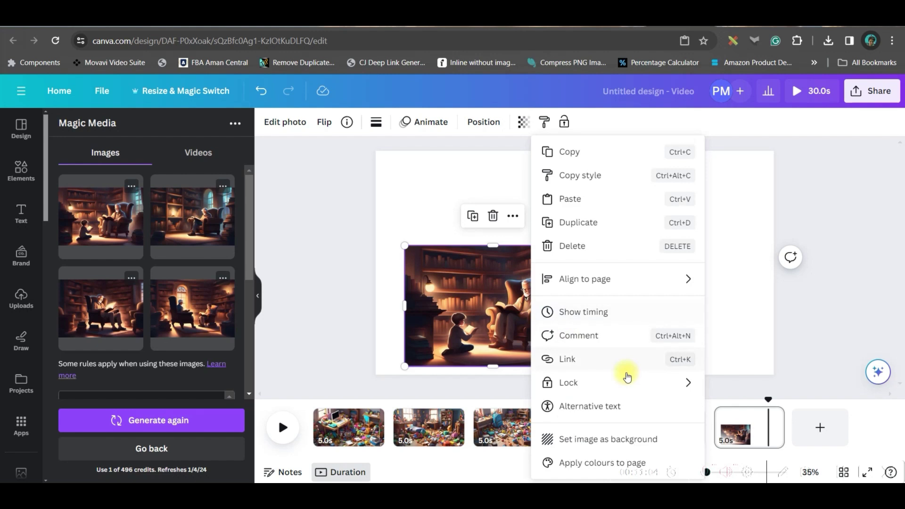
left_click(616, 446)
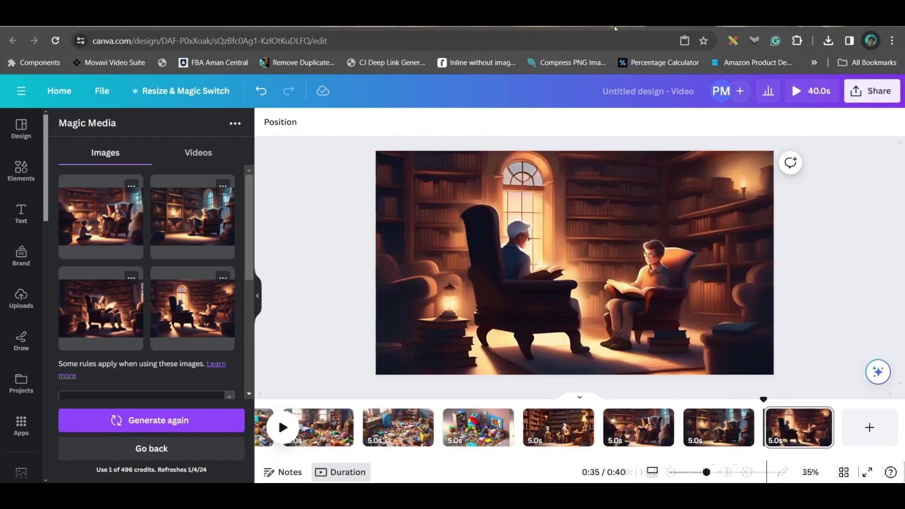
left_click(605, 29)
scroll(485, 339, "down", 1)
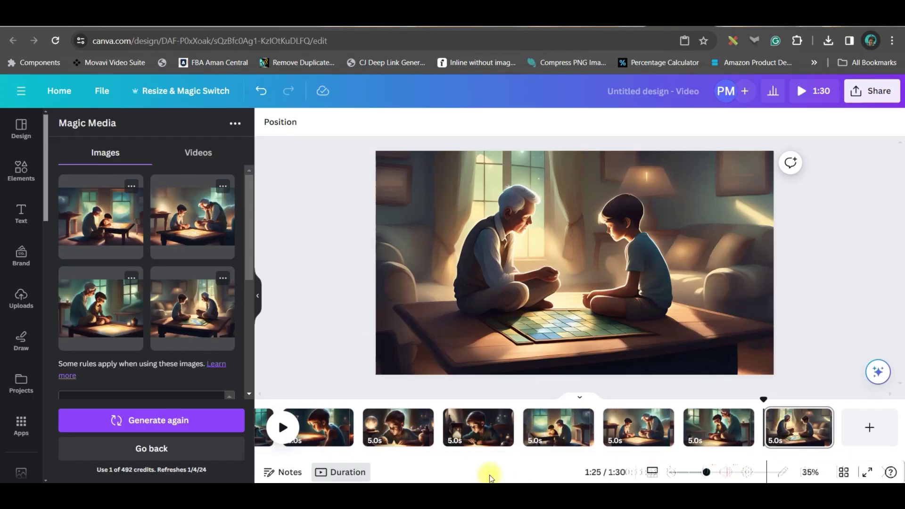
left_click_drag(665, 454, 282, 454)
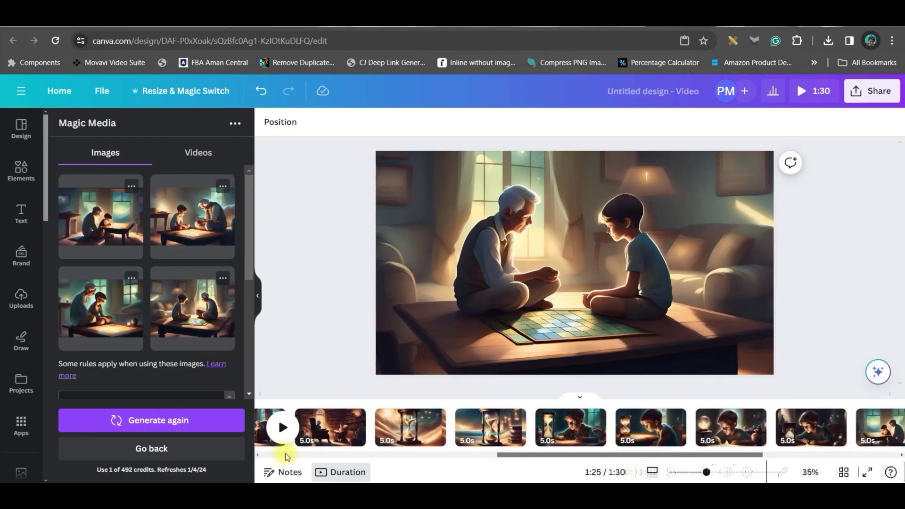
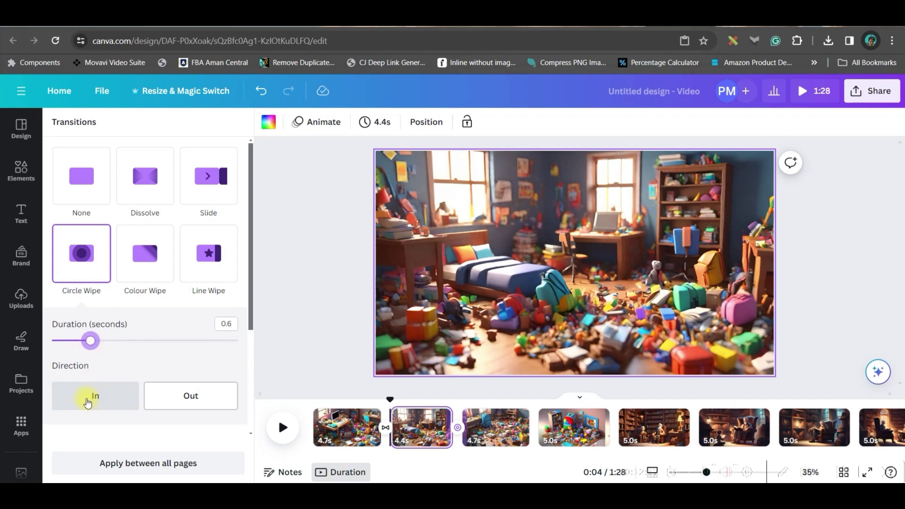
left_click_drag(250, 313, 236, 365)
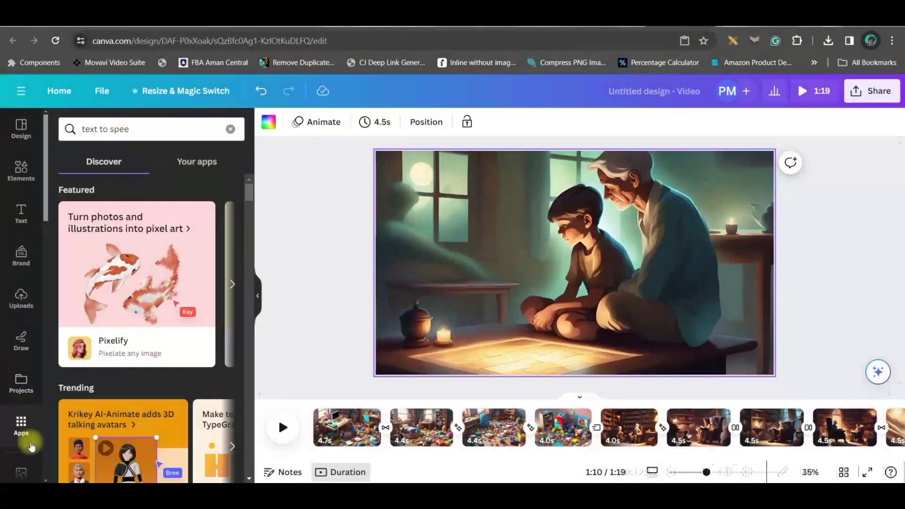
Step: Search the apps for "Text to Speech" and select the Text to Speech app by ODIO.AI
left_click(150, 124)
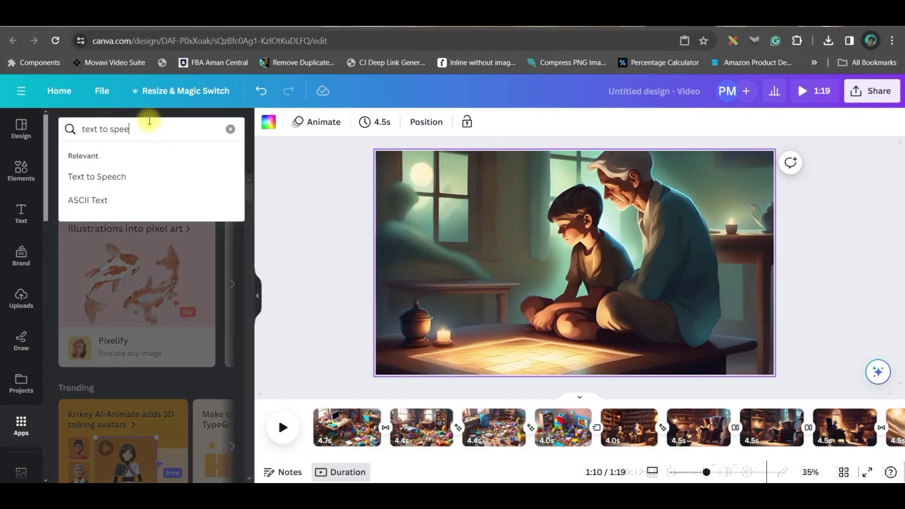
left_click(126, 177)
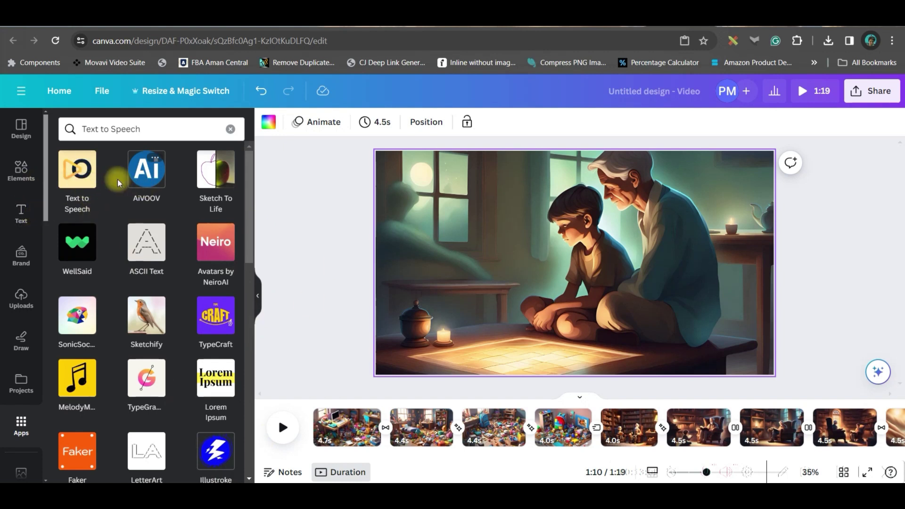
left_click(73, 174)
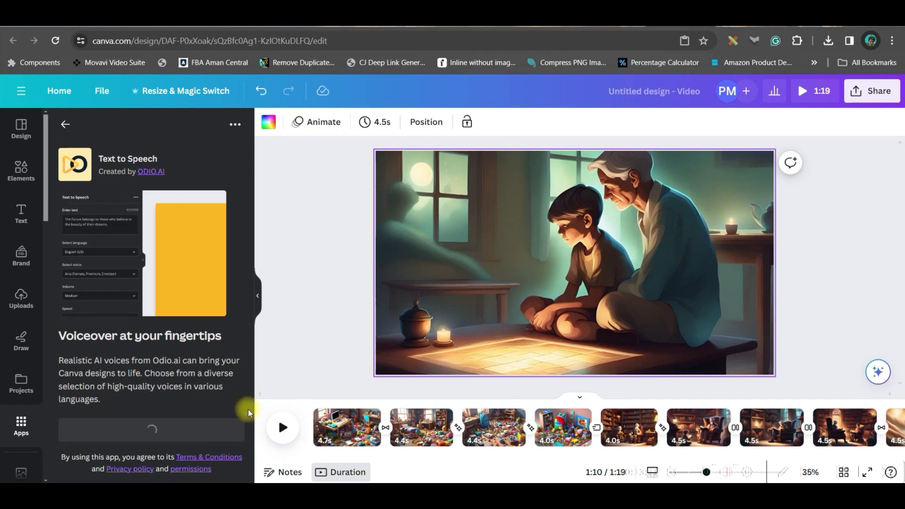
Step: Replace the sample speech text with the opening narration that starts "In a quaint little town, there lived a little boy"
left_click_drag(162, 174, 66, 174)
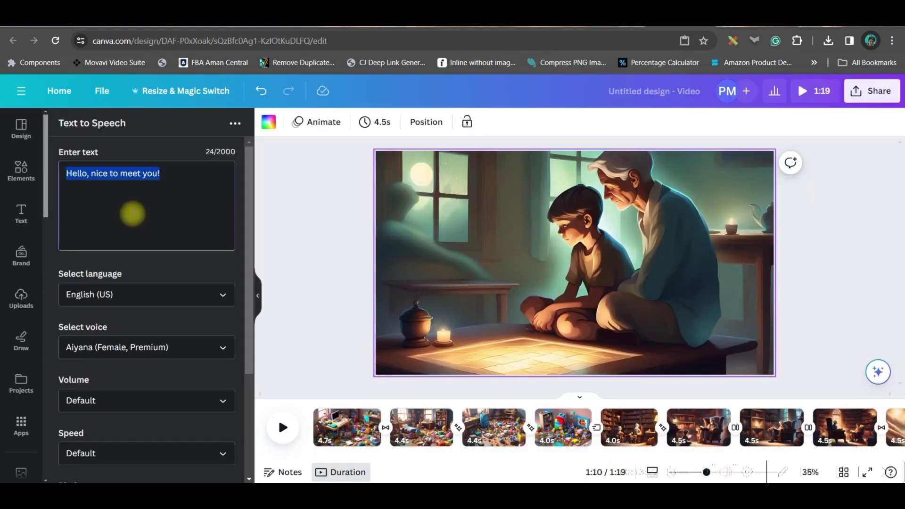
type("In a quaint little town, there lived a little boy named Smith. His room was always a chaotic mess, toys scattered everywhere, and homework buried under the chaos. Smith had a reputation for being lazy, never completing his chores or homework on time. His parents were concerned, but it was his grandfather, Old Mr. Johnson, who decided to teach him a life-changing lesson.")
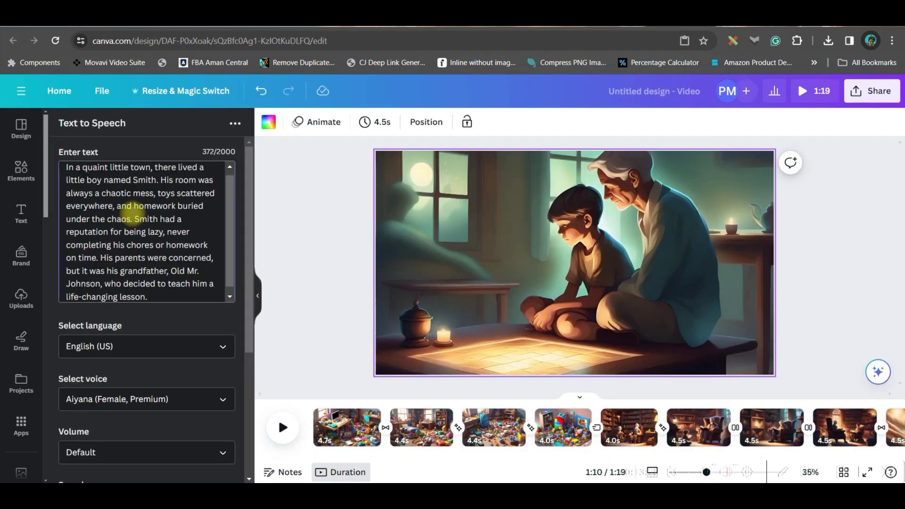
Step: Set the speech language to English (UK) and the voice to Alfie (Male, Premium)
left_click(170, 345)
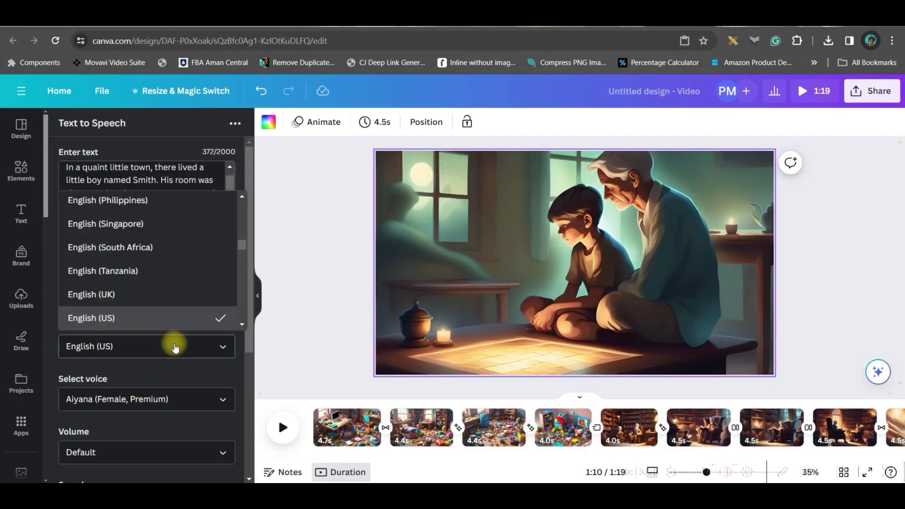
left_click(134, 296)
left_click_drag(246, 325, 246, 391)
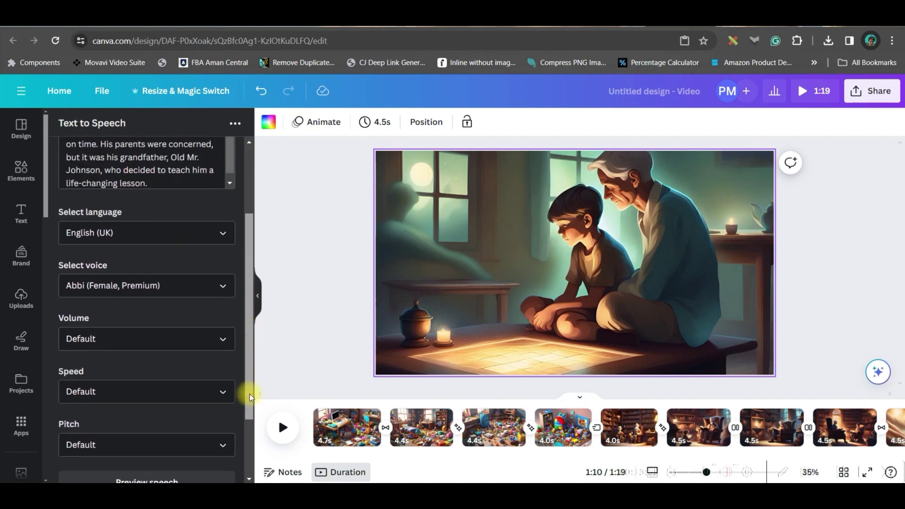
left_click(218, 286)
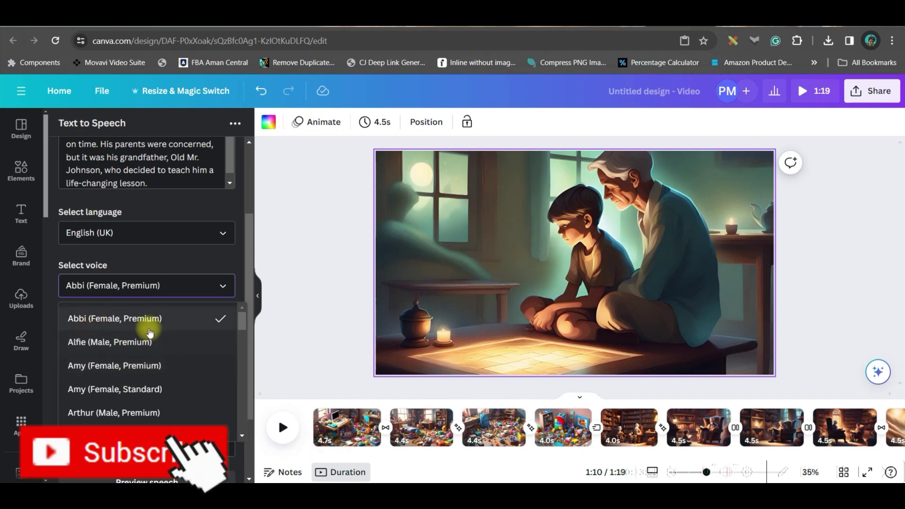
left_click(132, 352)
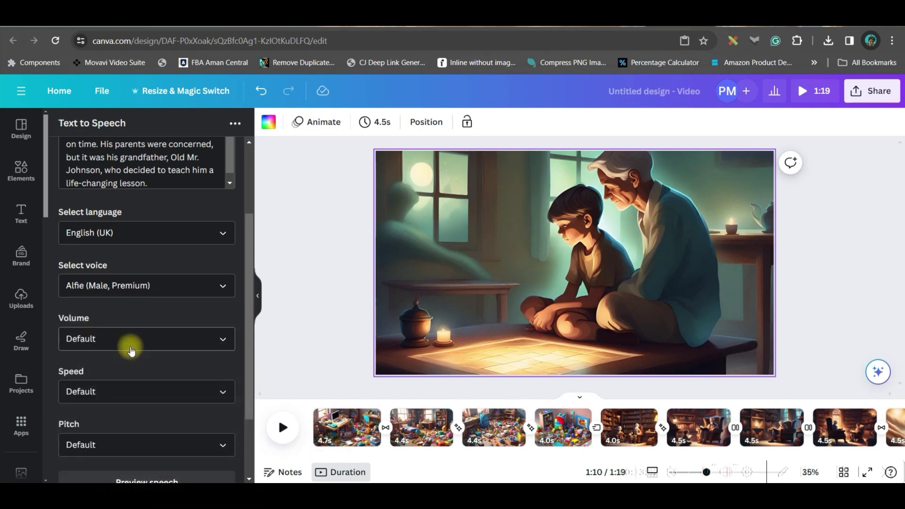
Step: Keep the speech volume at Default and set the pitch to Medium
scroll(243, 297, "down", 3)
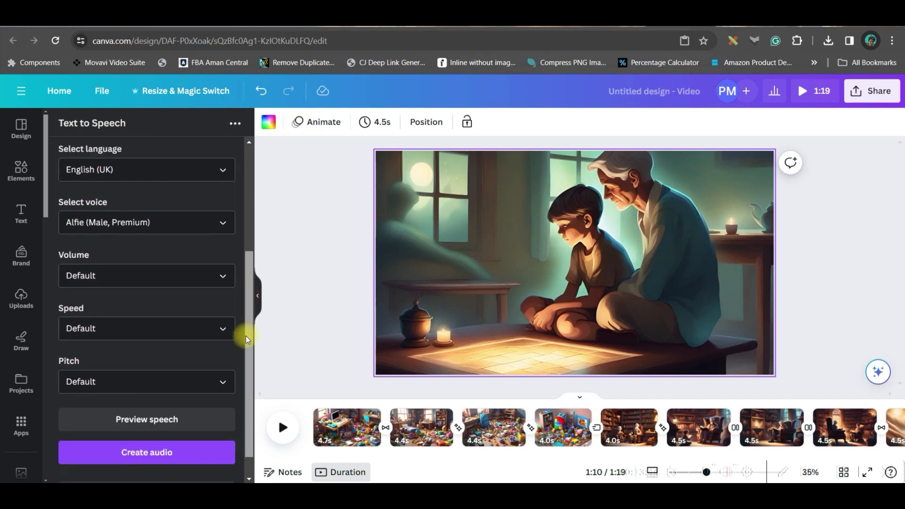
left_click(216, 246)
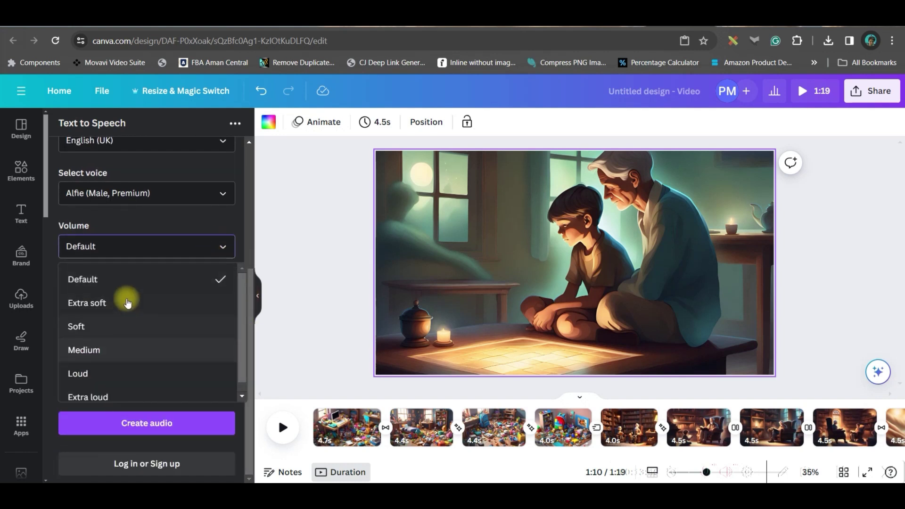
scroll(102, 391, "down", 1)
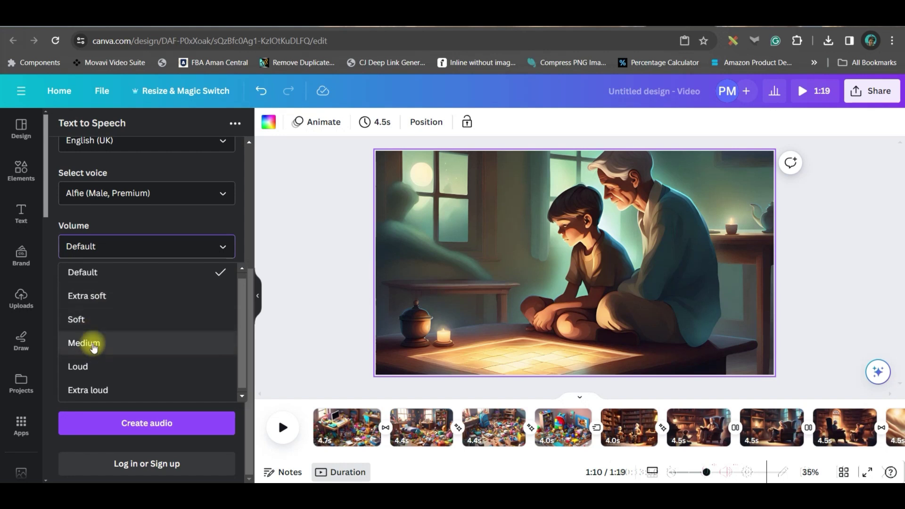
left_click(186, 245)
left_click(163, 355)
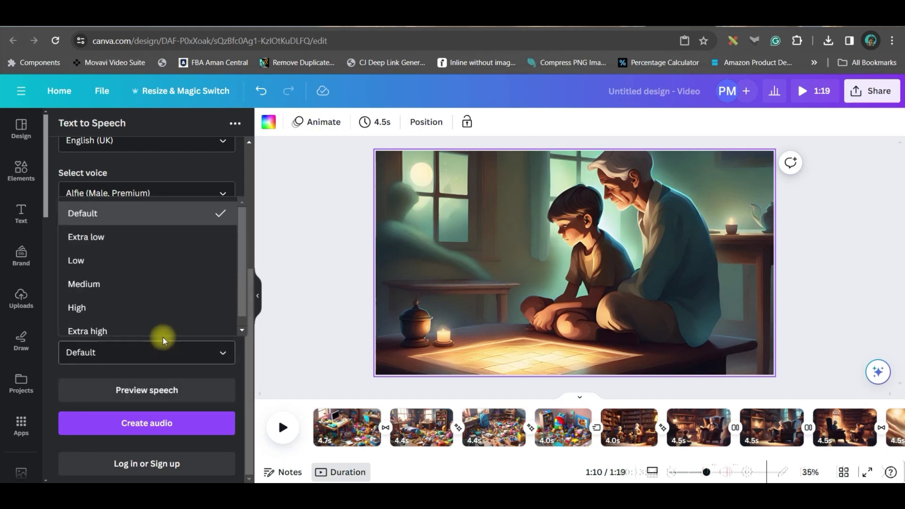
left_click(136, 289)
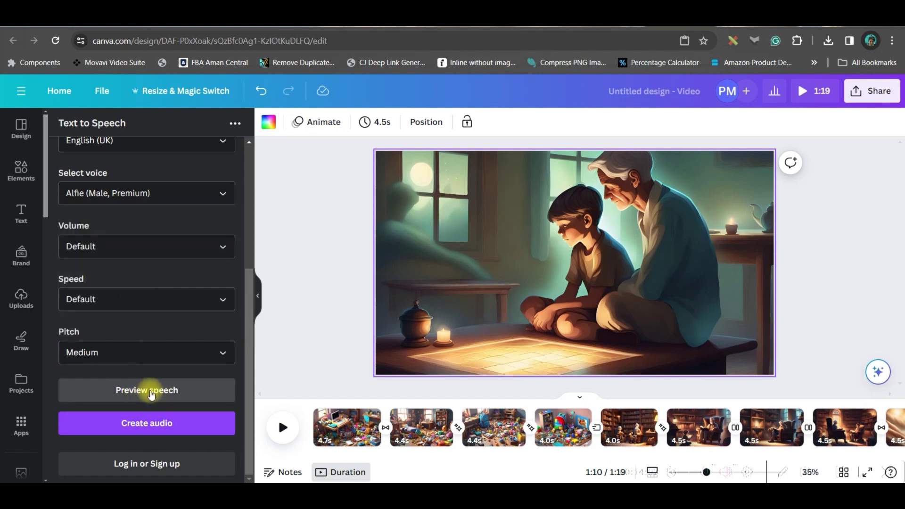
Step: Create the narration audio from the speech text and move its clip to the start of the timeline
left_click_drag(248, 349, 246, 448)
left_click(162, 424)
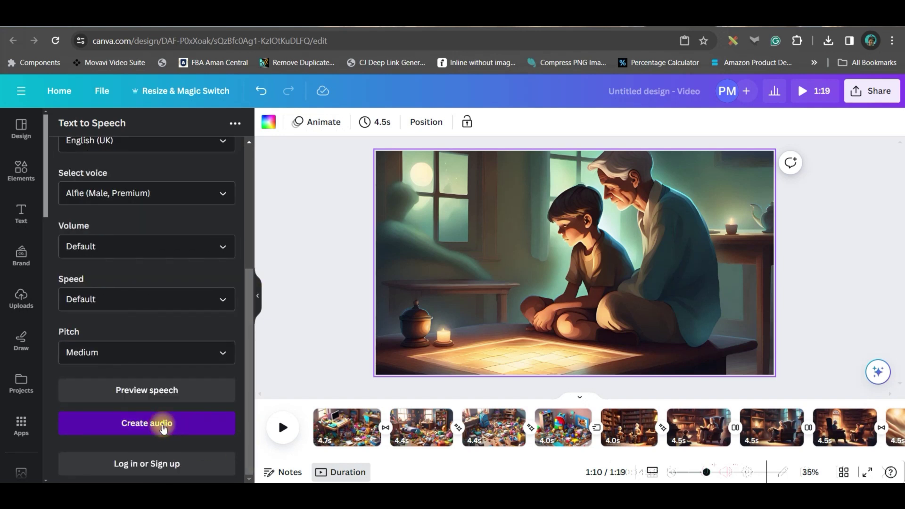
left_click(174, 372)
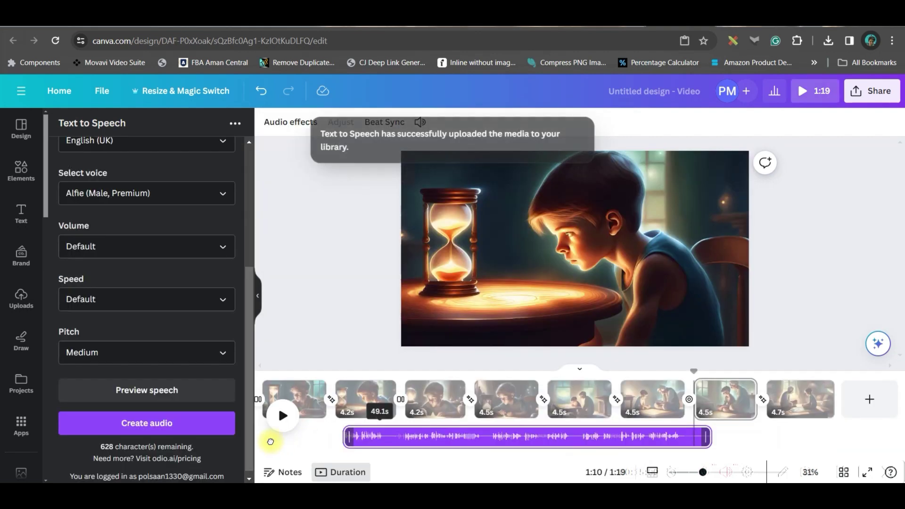
left_click_drag(270, 442, 240, 426)
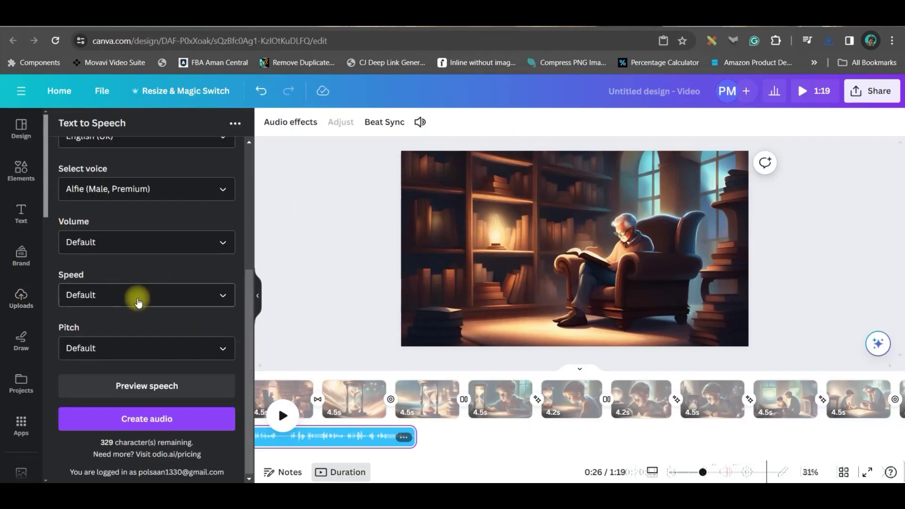
scroll(137, 295, "up", 3)
scroll(147, 292, "down", 3)
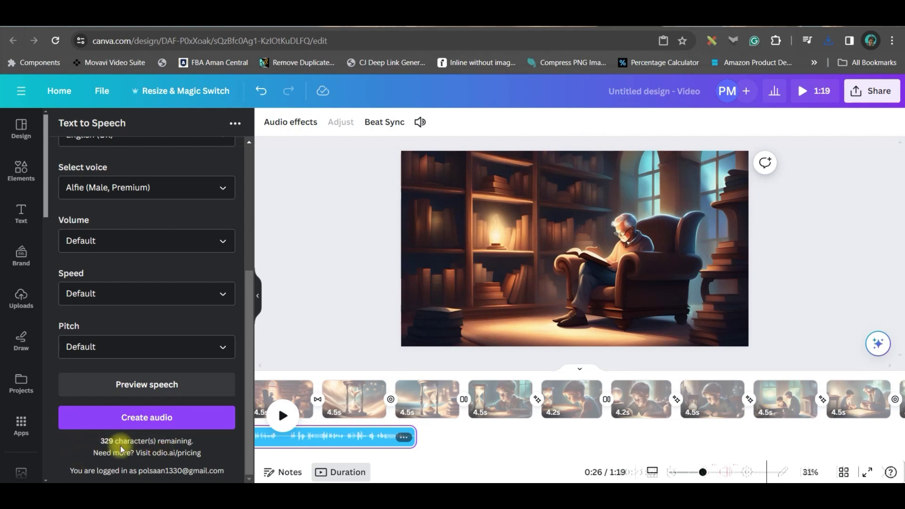
Step: Switch to ElevenLabs and choose the Eleven Multilingual v1 model for the narration that starts "To drive the point home"
left_click(714, 28)
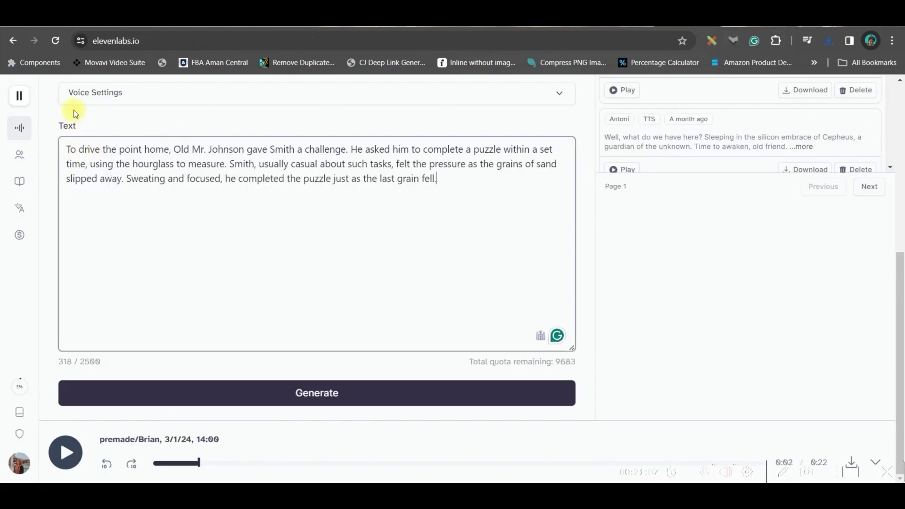
left_click_drag(66, 149, 462, 209)
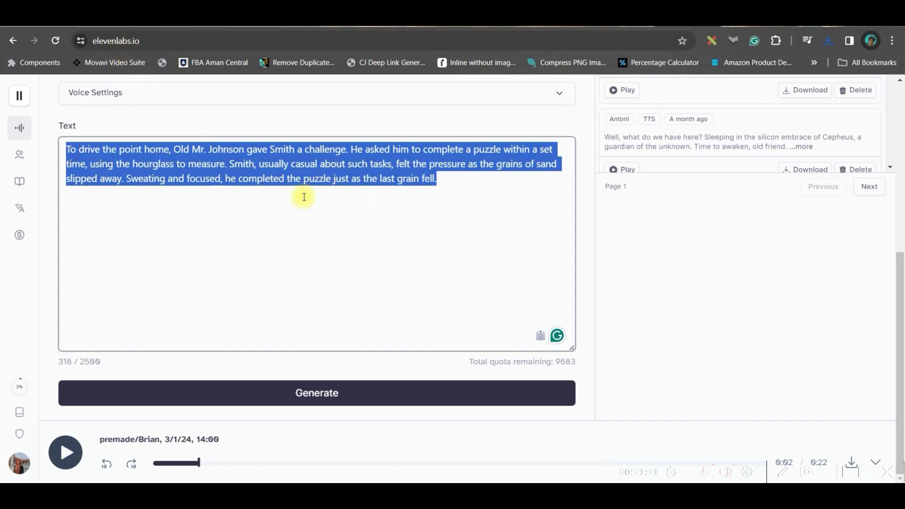
scroll(415, 209, "up", 6)
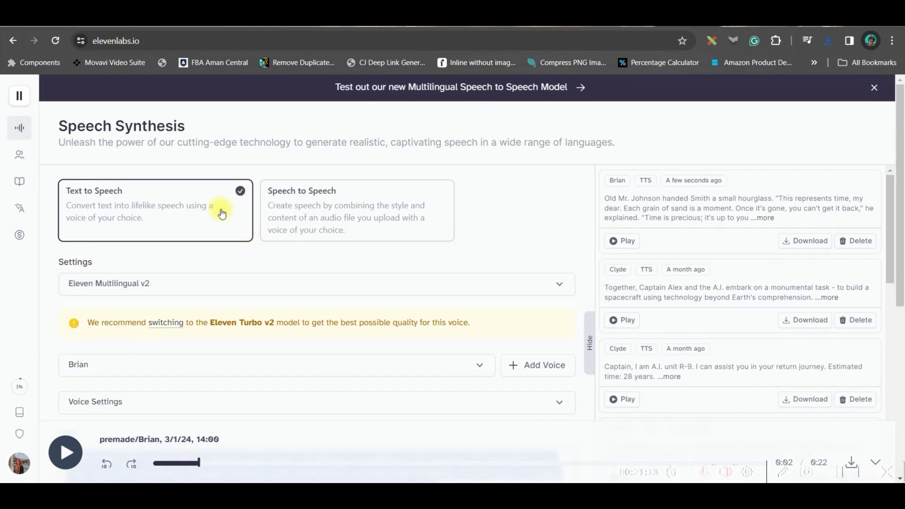
left_click(148, 283)
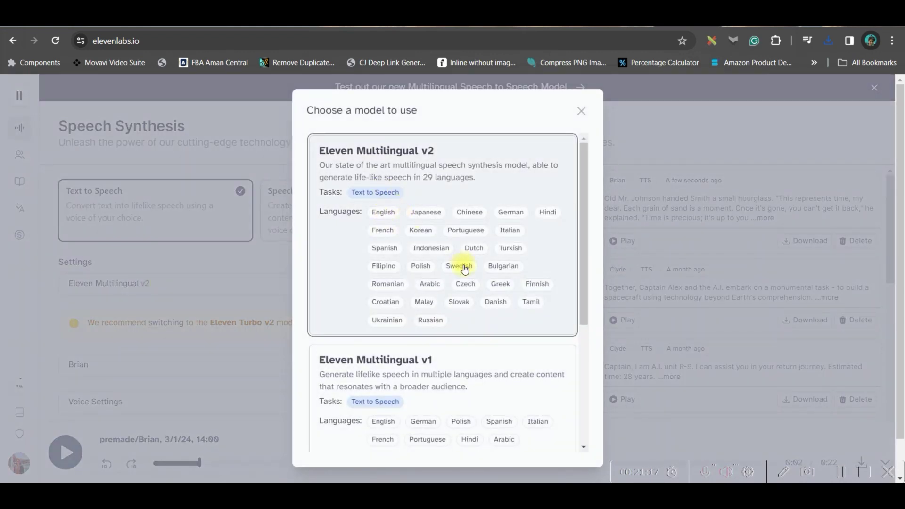
left_click(377, 426)
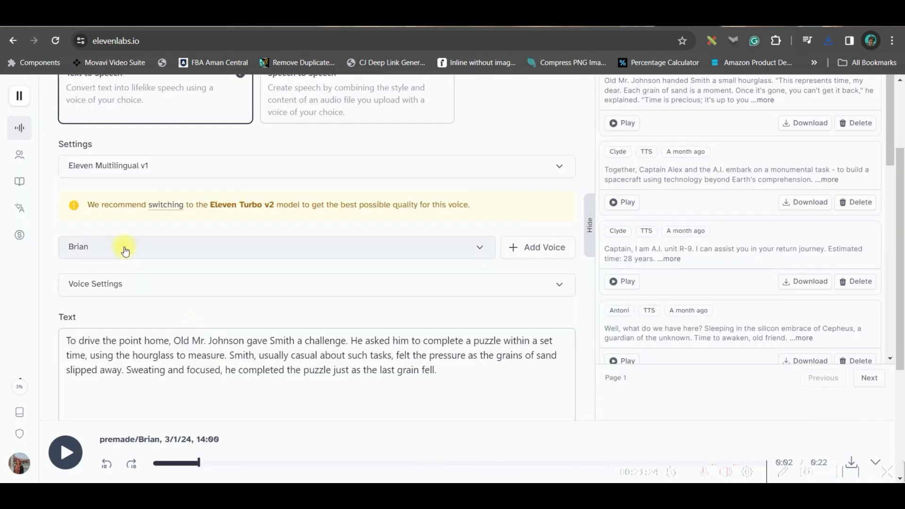
Step: Keep the Brian voice, generate the speech for the puzzle challenge narration and download it as an MP3
left_click(128, 253)
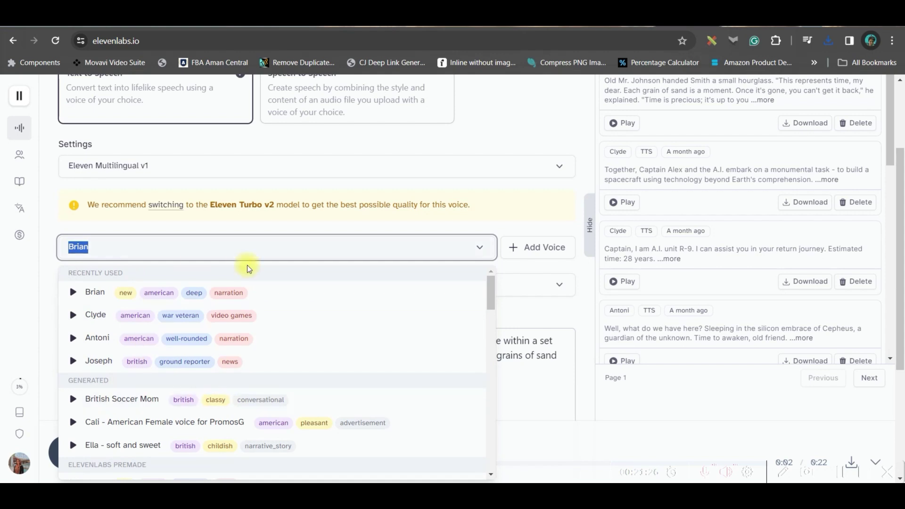
left_click(543, 395)
scroll(85, 327, "down", 4)
left_click(330, 408)
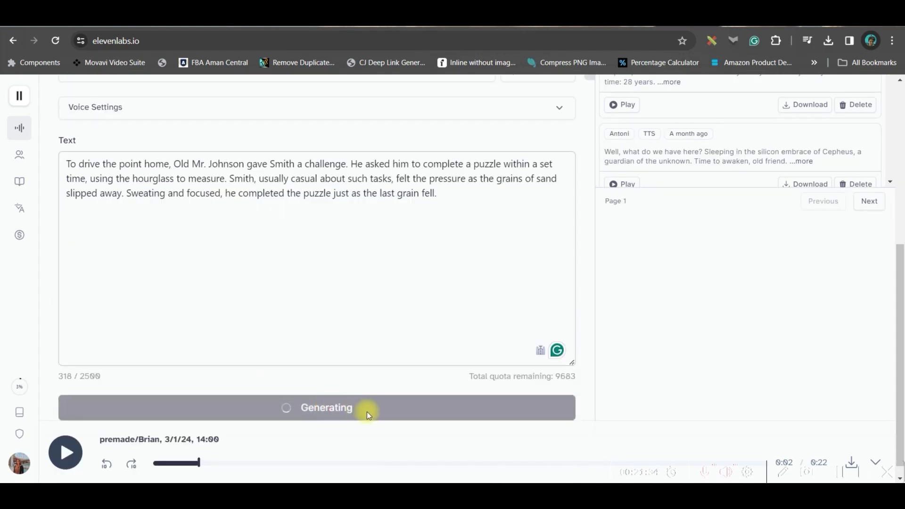
left_click(851, 460)
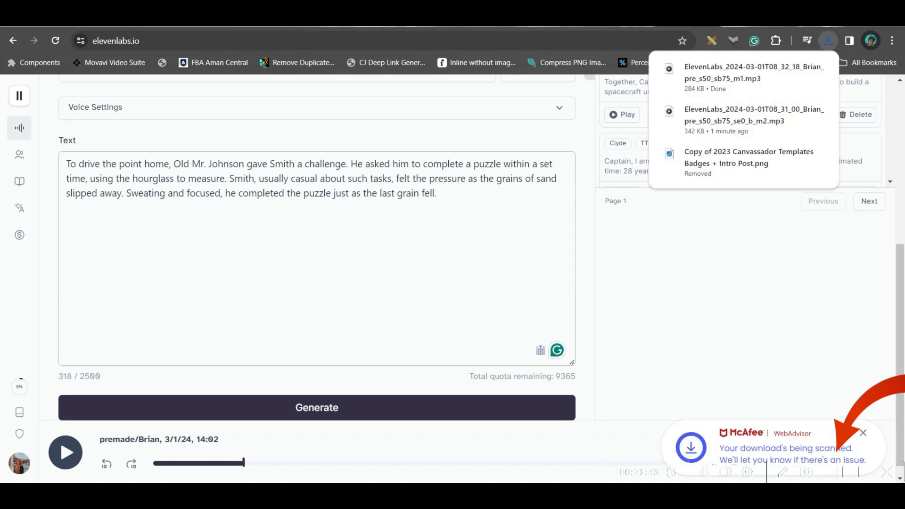
Step: Return to Canva, upload the ElevenLabs MP3 files as audio and add one to the timeline after the existing narration clip
key("ctrl+Tab")
key("ctrl+Tab")
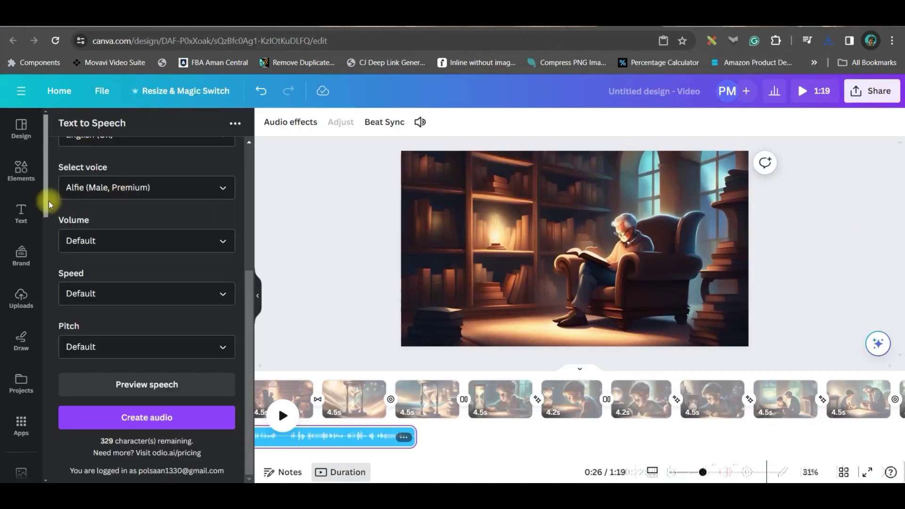
left_click(22, 299)
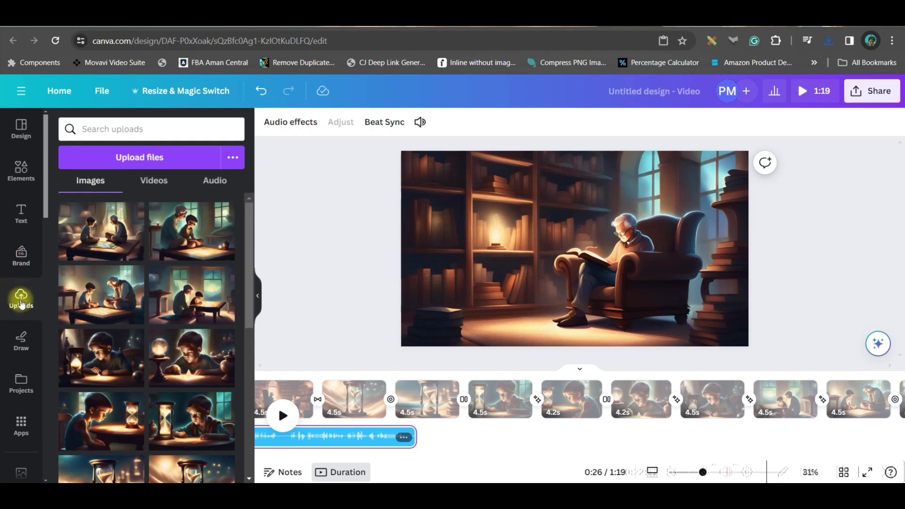
left_click(214, 184)
left_click(141, 152)
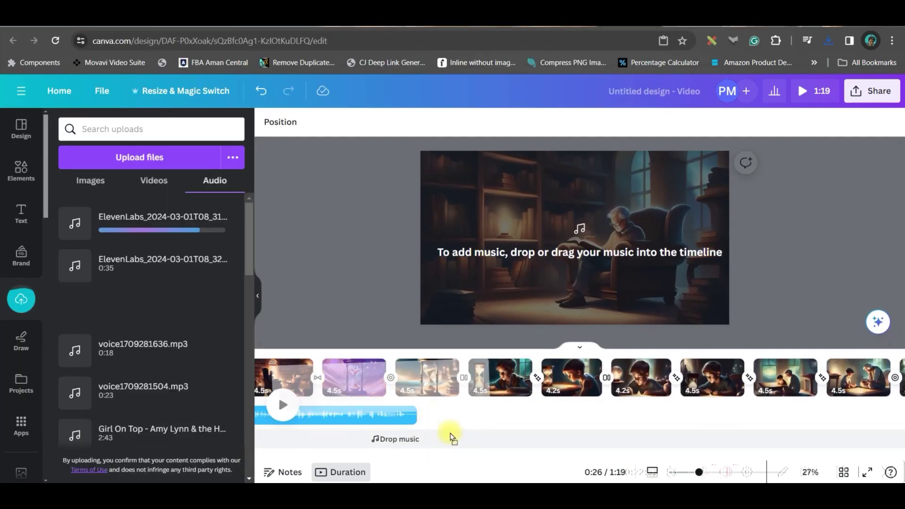
left_click_drag(453, 434, 447, 414)
Step: Set the volume of the last narration clip on the timeline to 185
left_click(420, 123)
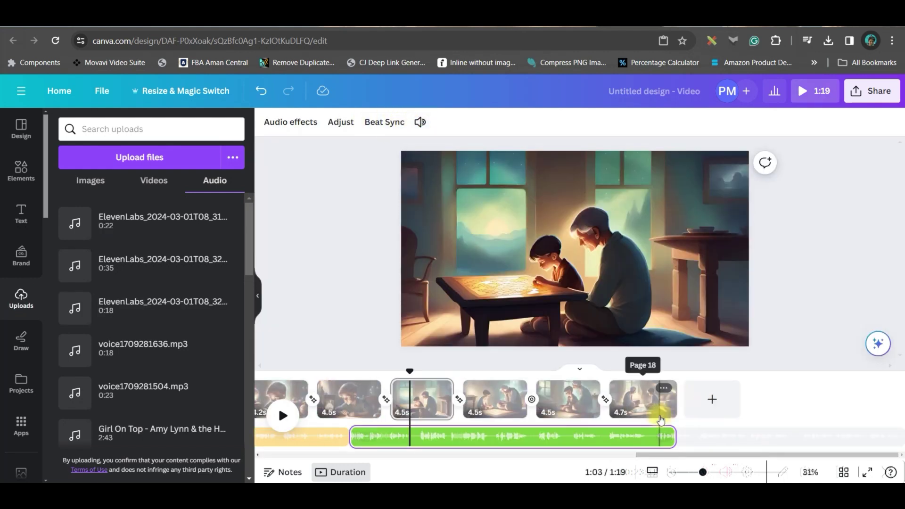
left_click(645, 399)
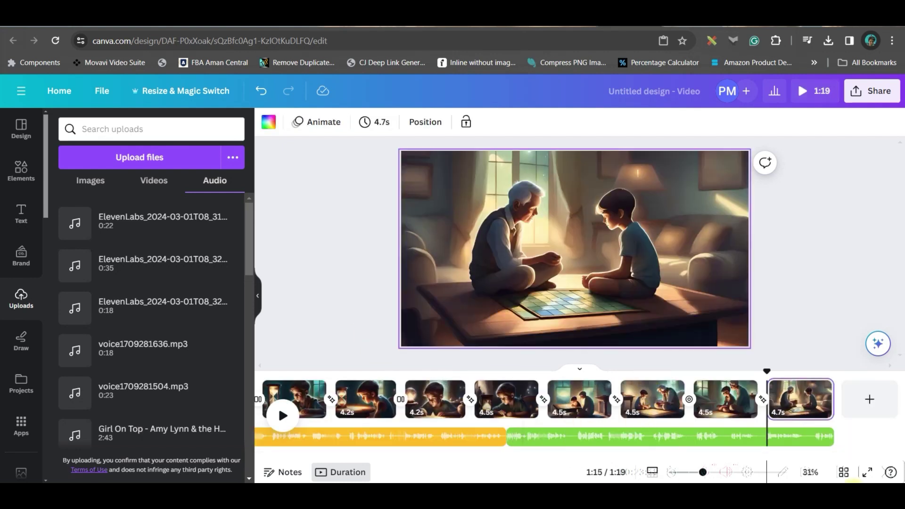
left_click(547, 437)
left_click(420, 122)
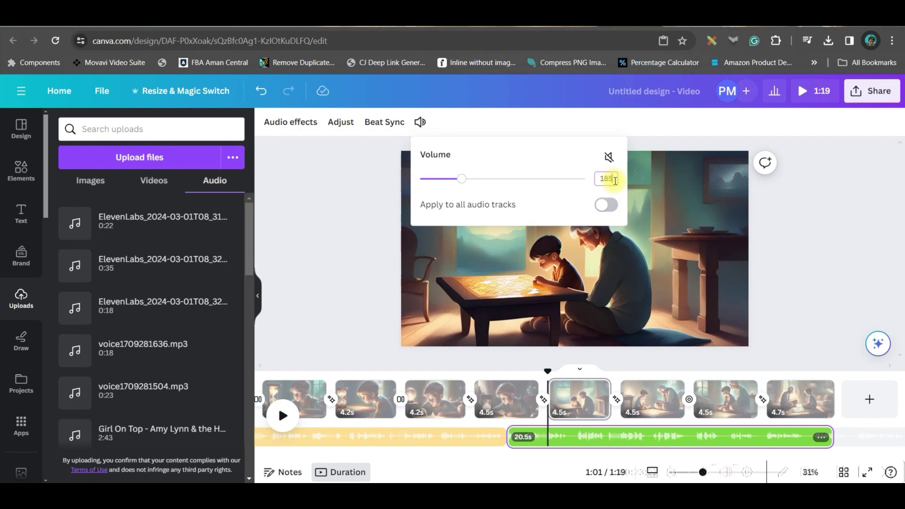
key("Escape")
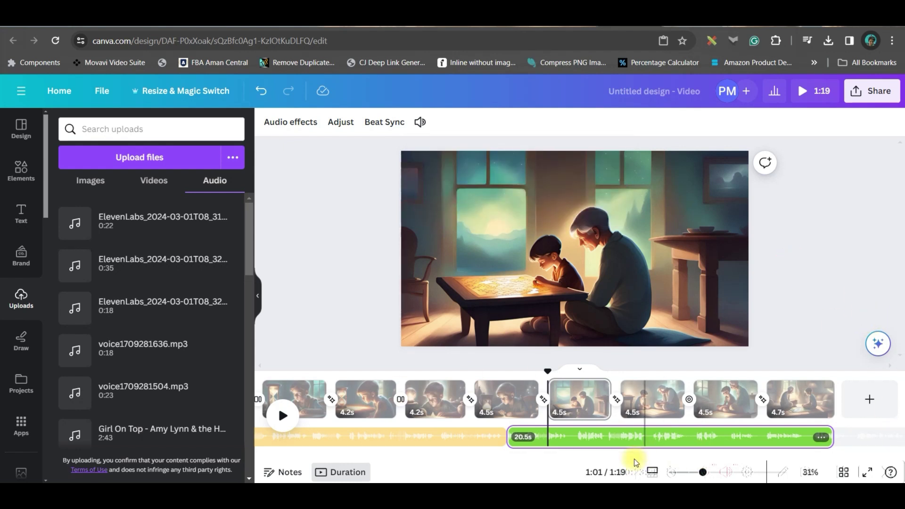
Step: Apply the Photo Zoom page animation to the first page, with Animate set to Both and the scale direction to In
scroll(639, 453, "left", 10)
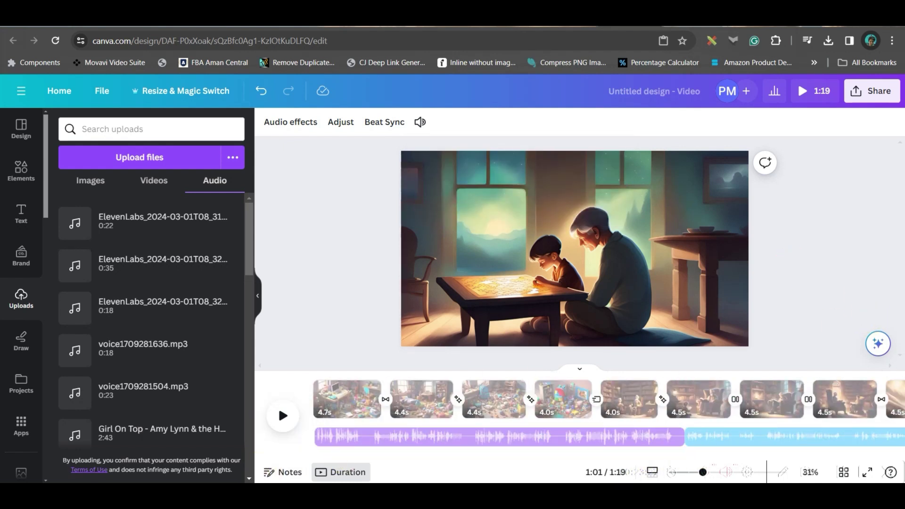
left_click(346, 398)
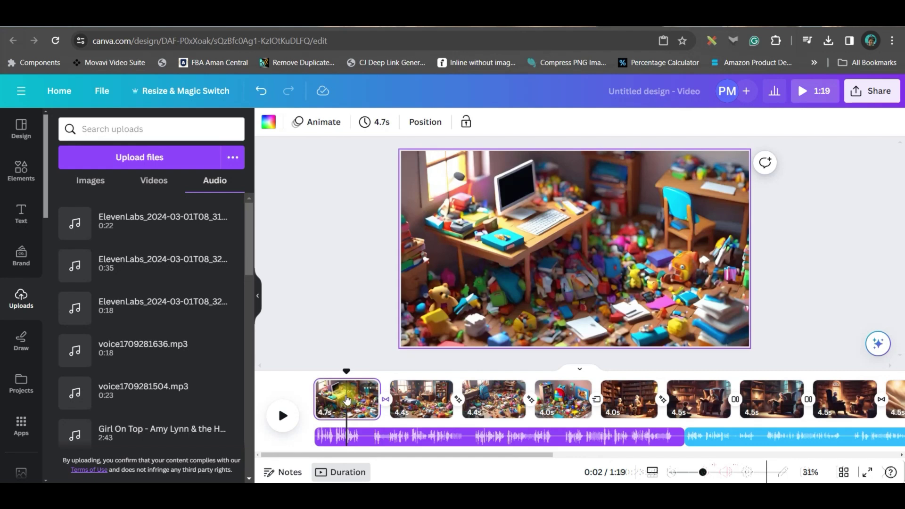
double_click(512, 235)
key("Escape")
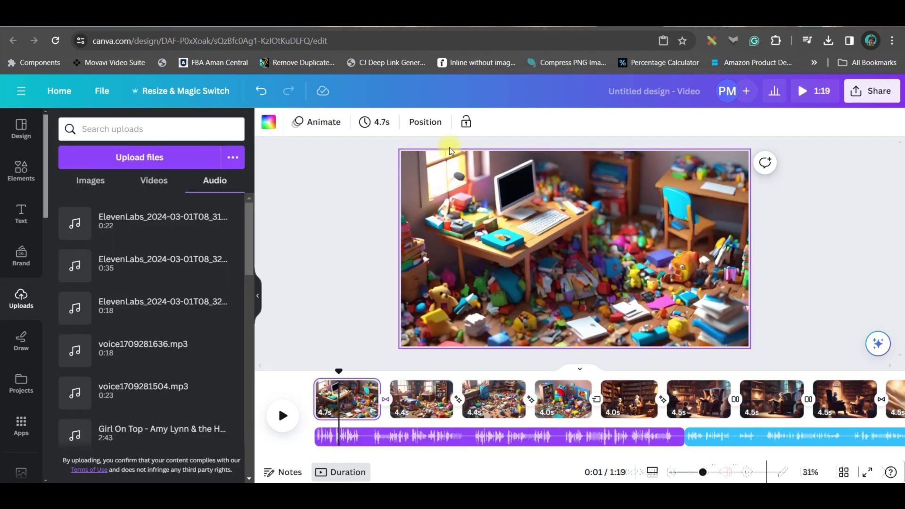
left_click(539, 200)
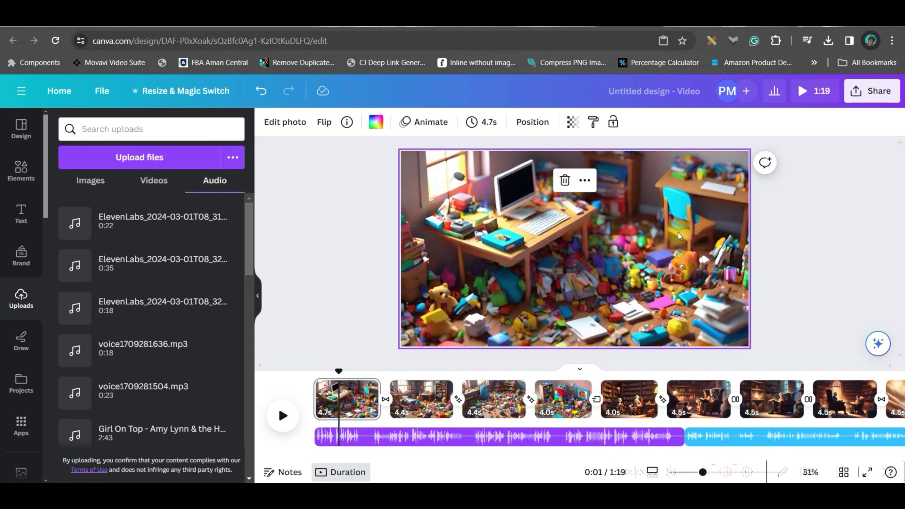
left_click(424, 121)
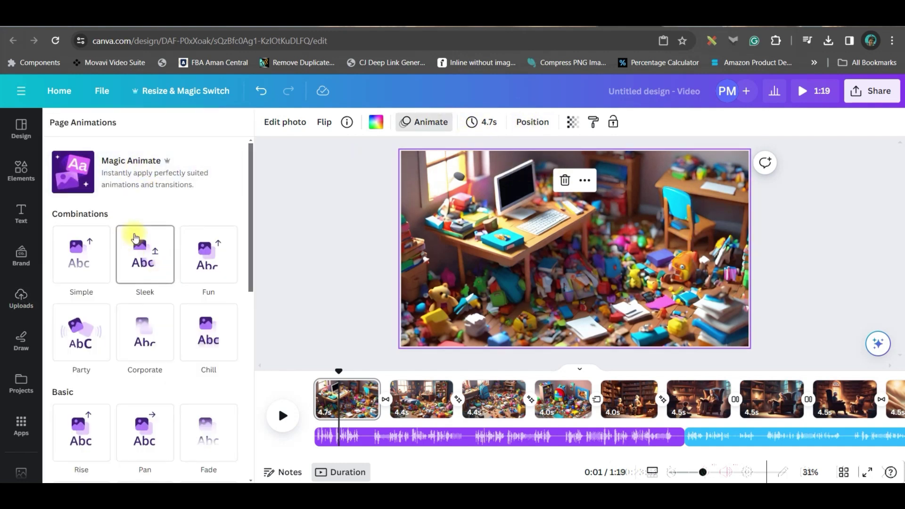
scroll(182, 334, "down", 5)
scroll(140, 368, "down", 4)
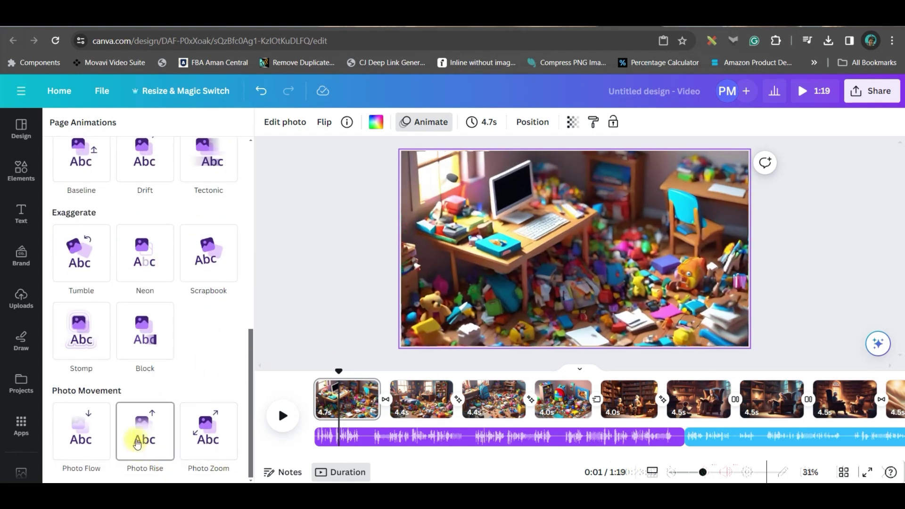
left_click(212, 443)
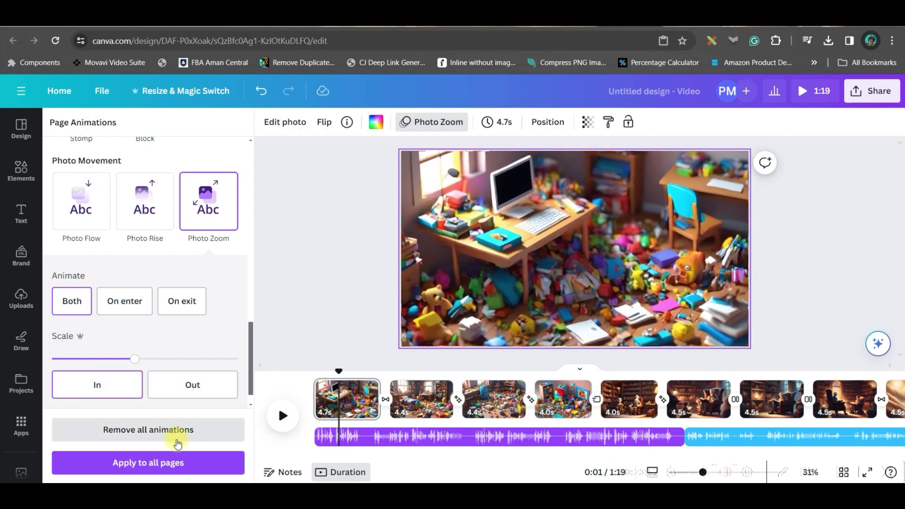
left_click(181, 397)
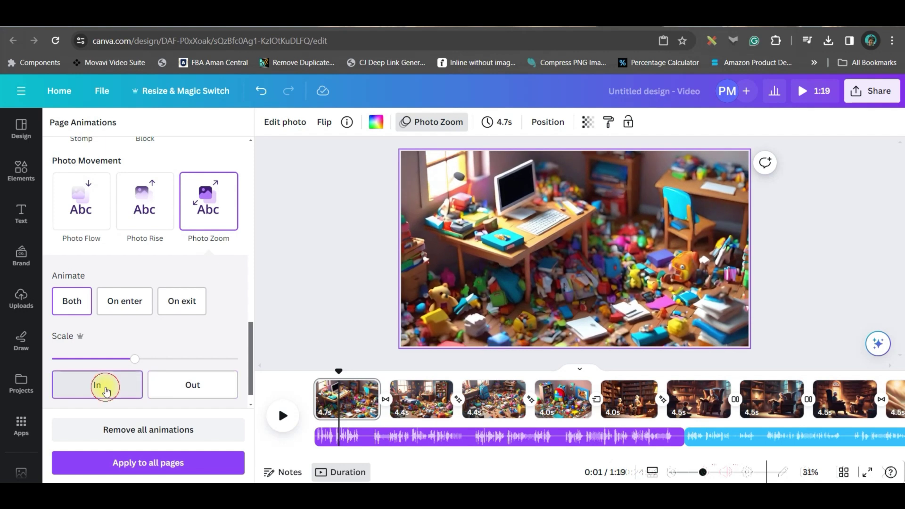
left_click(344, 413)
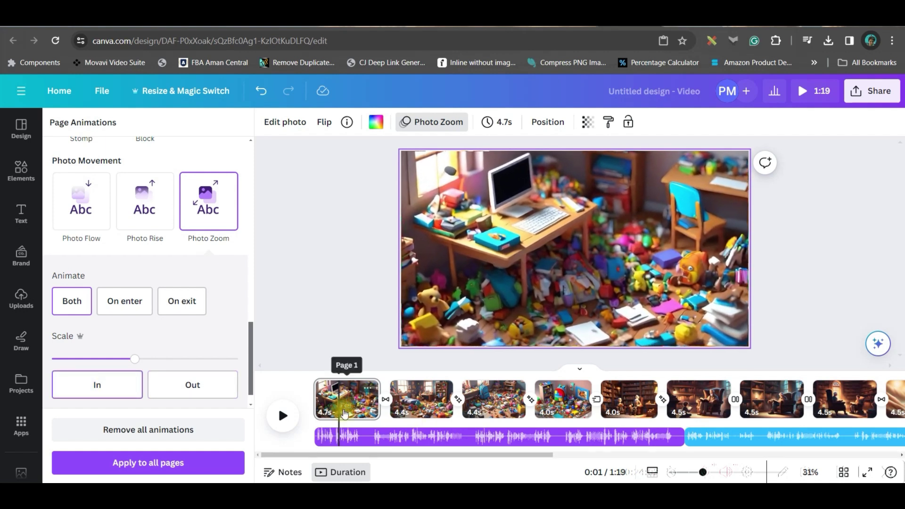
Step: Apply the Photo Zoom page animation with Animate set to Both to the second and third pages
left_click(419, 405)
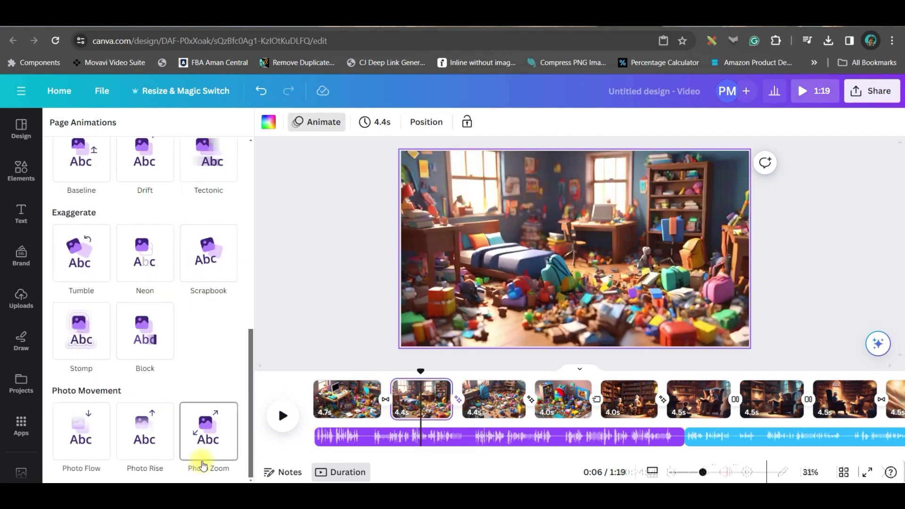
left_click(209, 436)
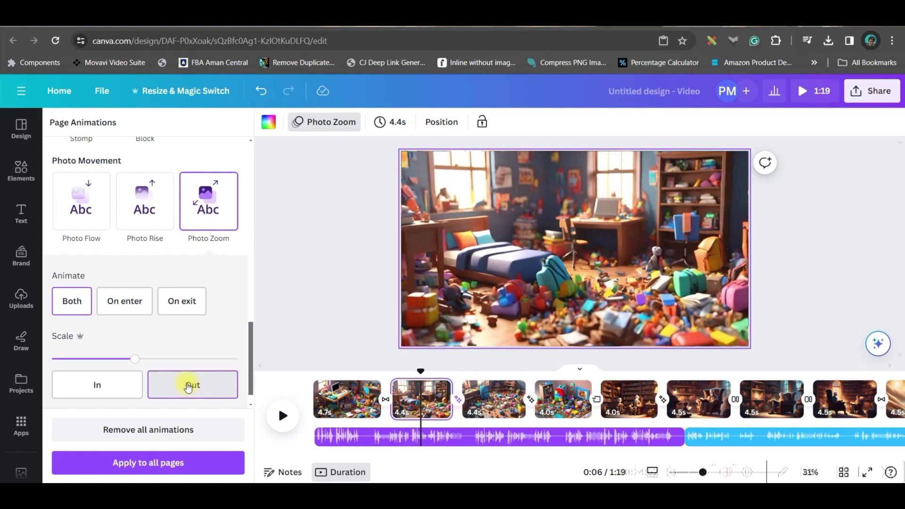
left_click(492, 404)
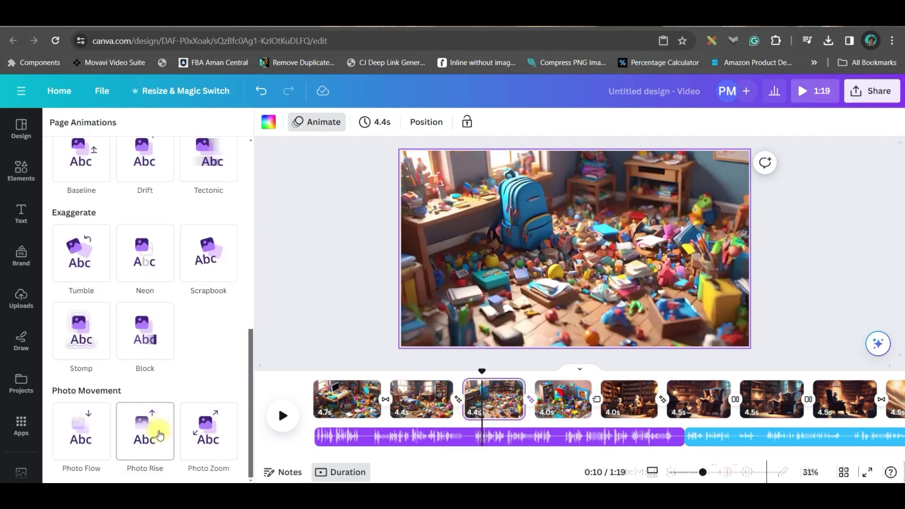
left_click(205, 440)
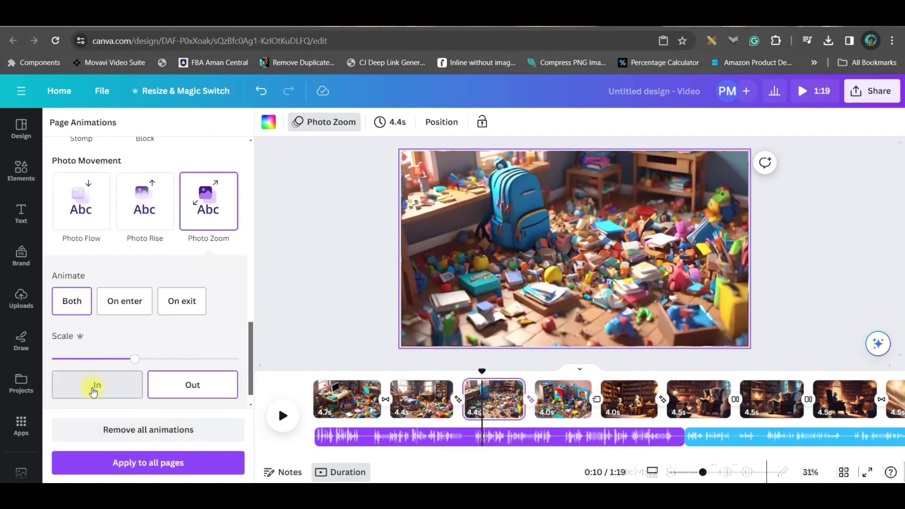
Step: Apply the Photo Flow animation to the fifth page and an upward Photo Rise to the sixth, both animating on enter and exit
left_click(563, 403)
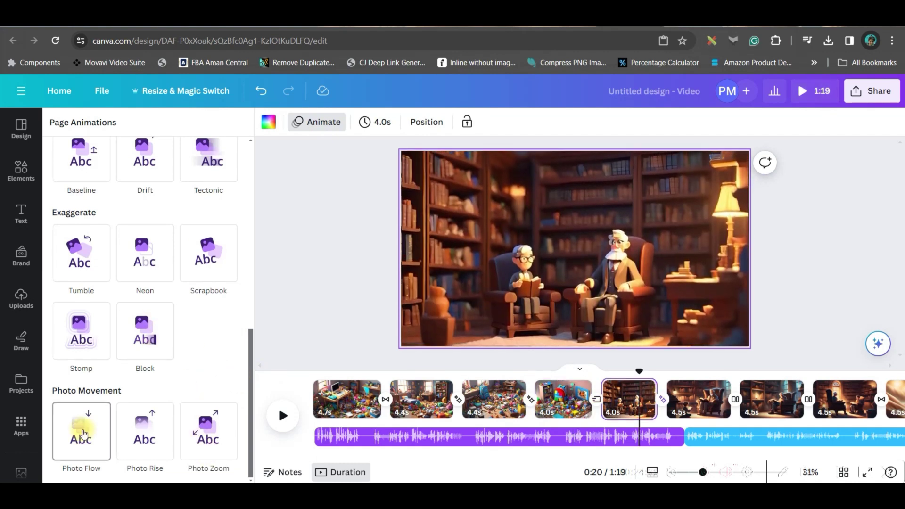
left_click(82, 433)
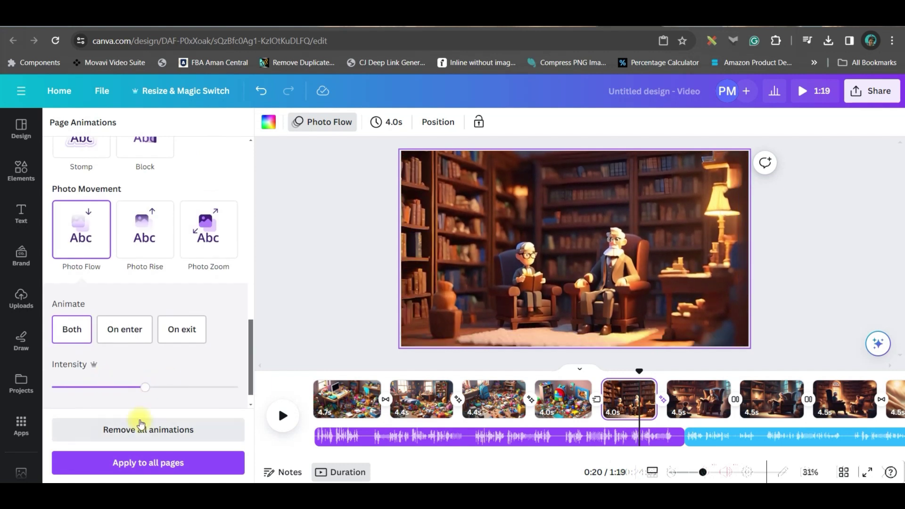
left_click(718, 388)
scroll(143, 430, "down", 2)
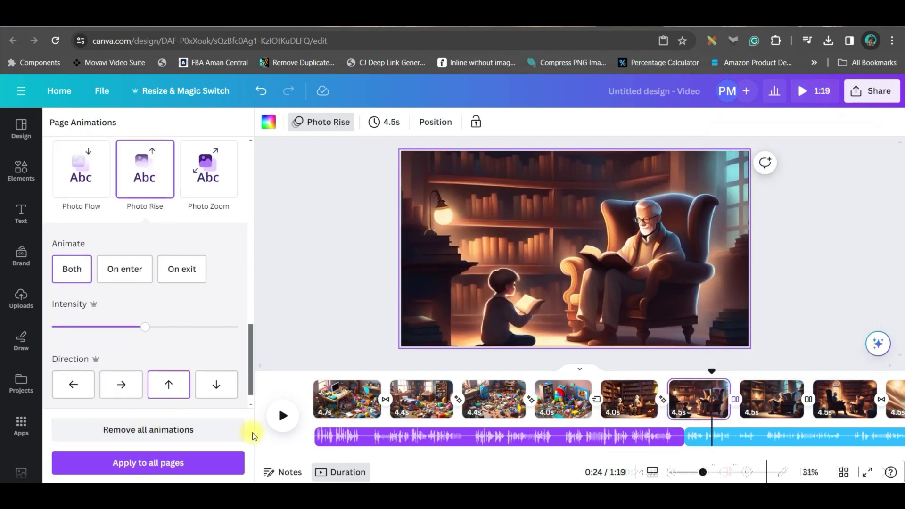
Step: Apply the Photo Rise page animation to the last page, with Animate set to On enter and an upward direction
scroll(697, 425, "right", 5)
left_click(853, 396)
left_click(898, 400)
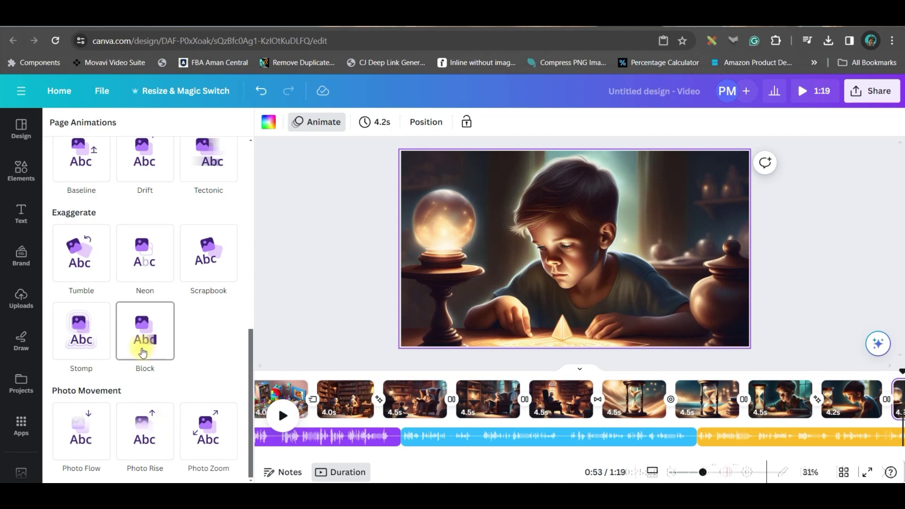
key("End")
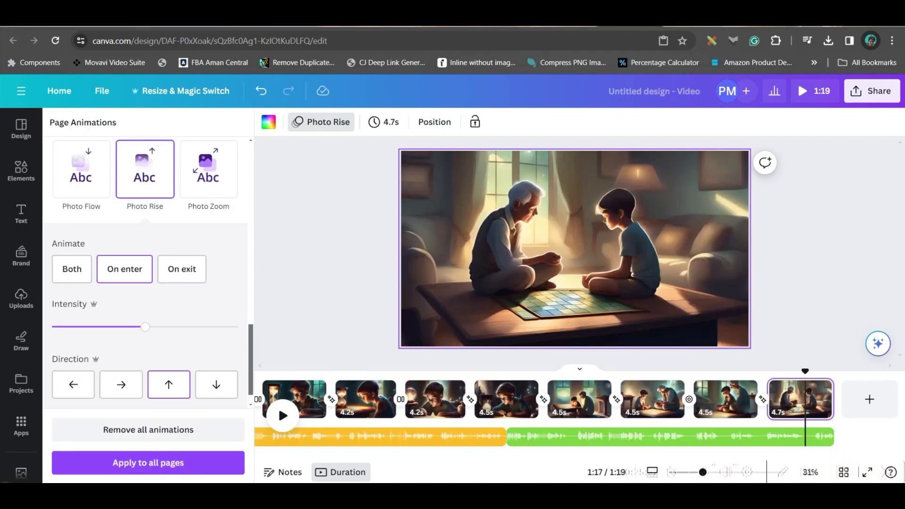
left_click(168, 384)
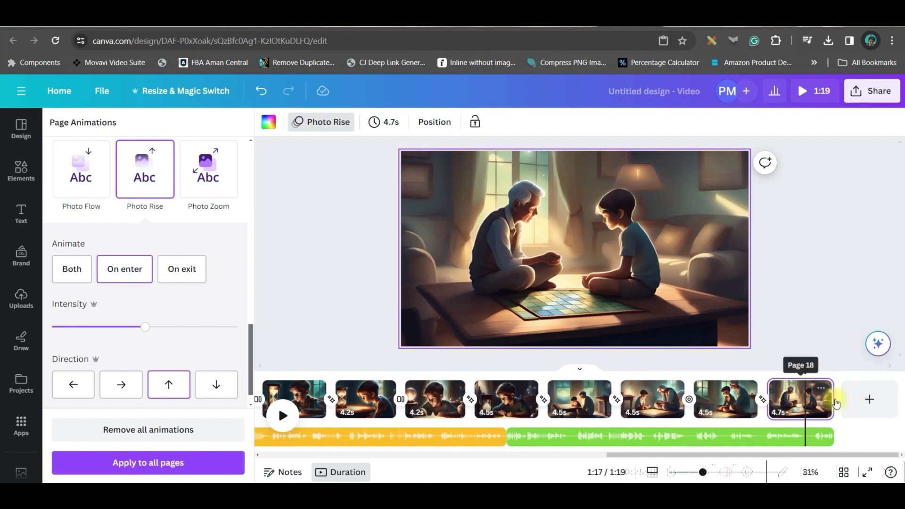
Step: Compare the end of the last page with the end of the narration and open the page's timing setting
left_click_drag(831, 399, 780, 406)
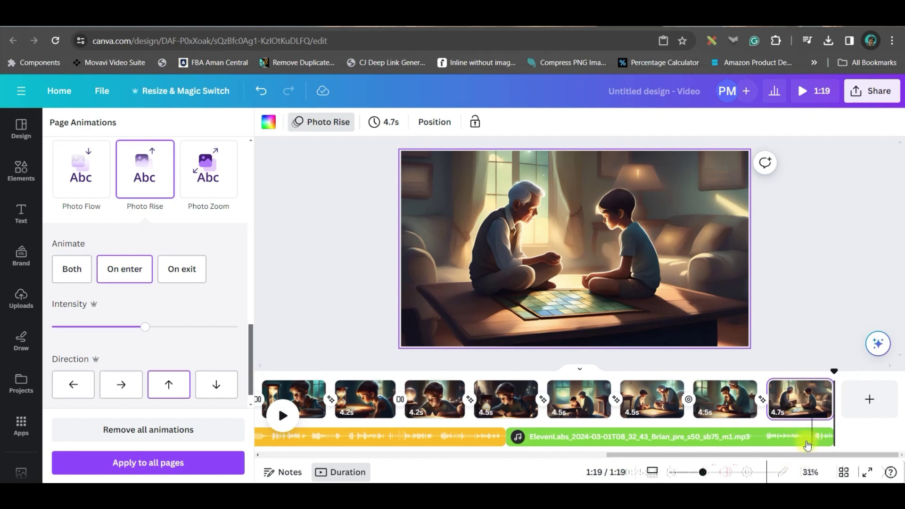
left_click(381, 124)
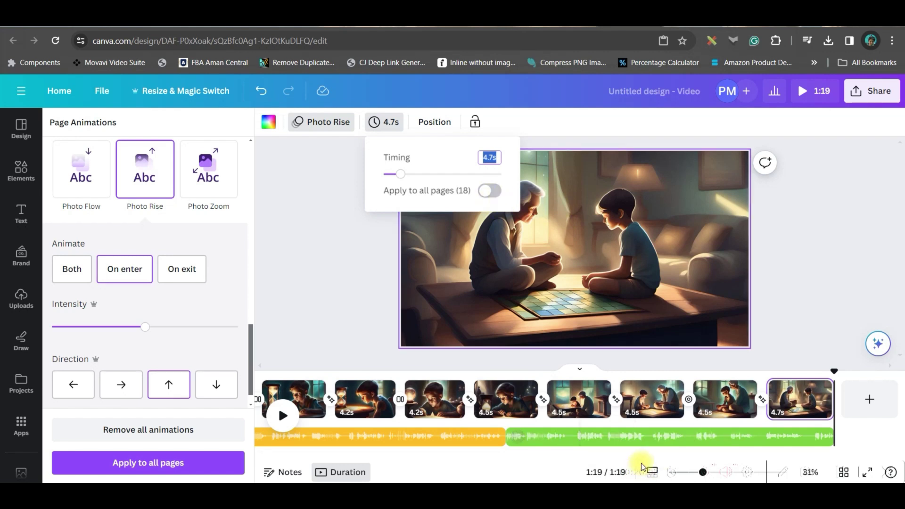
left_click_drag(647, 454, 302, 454)
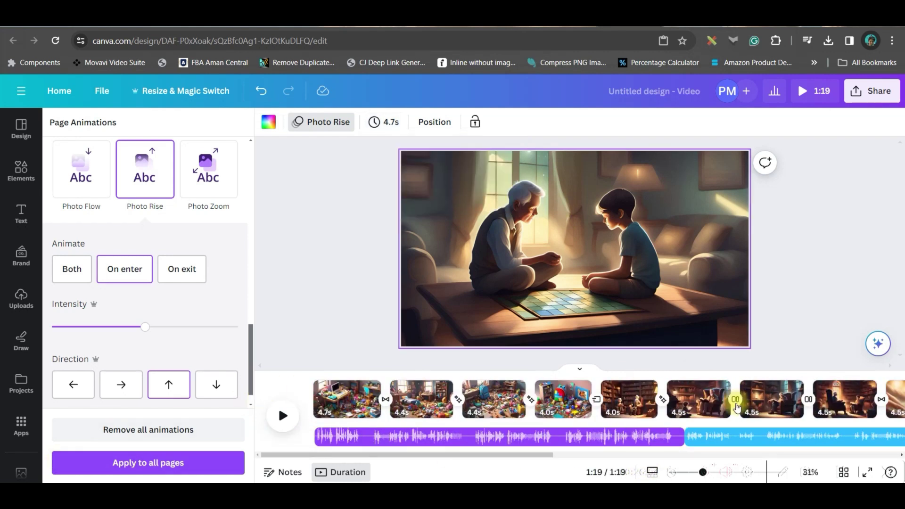
Step: Select the sixth page and search the elements for snowfall animation, limiting the results to graphics
left_click(702, 402)
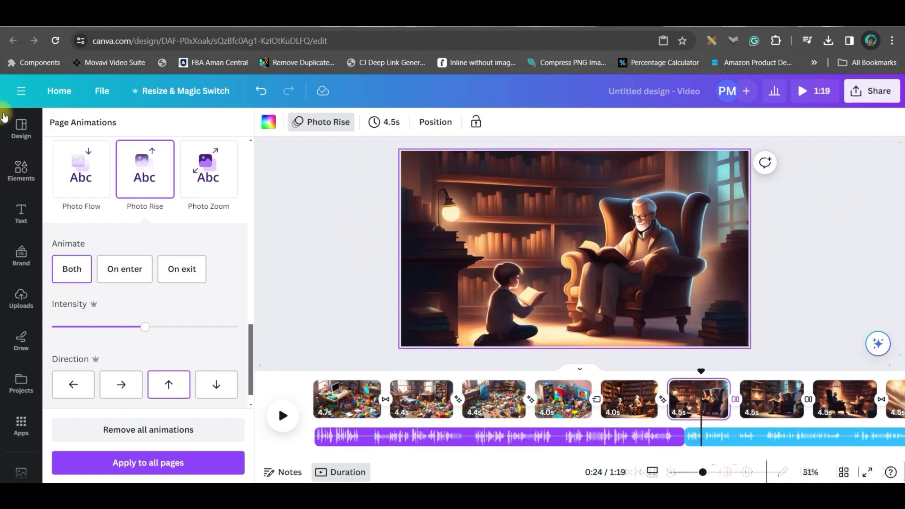
left_click(22, 170)
left_click(121, 131)
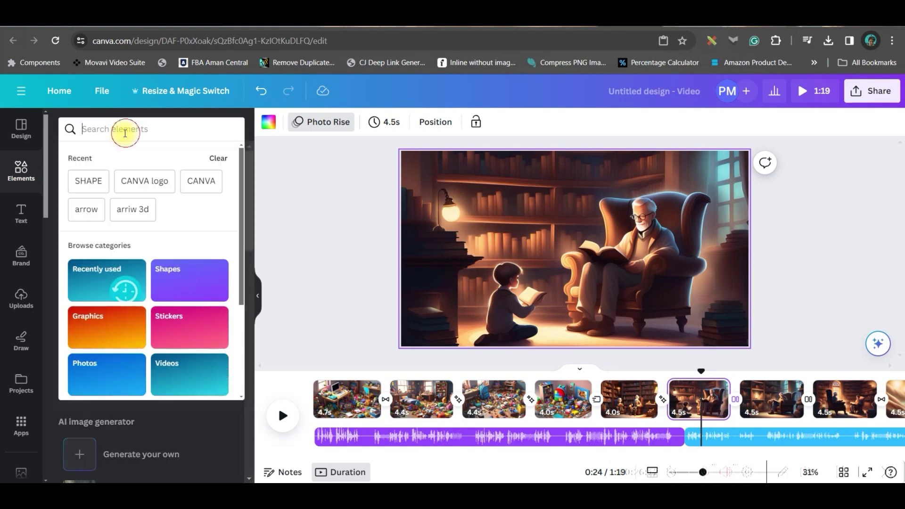
type("snowfall")
key("Return")
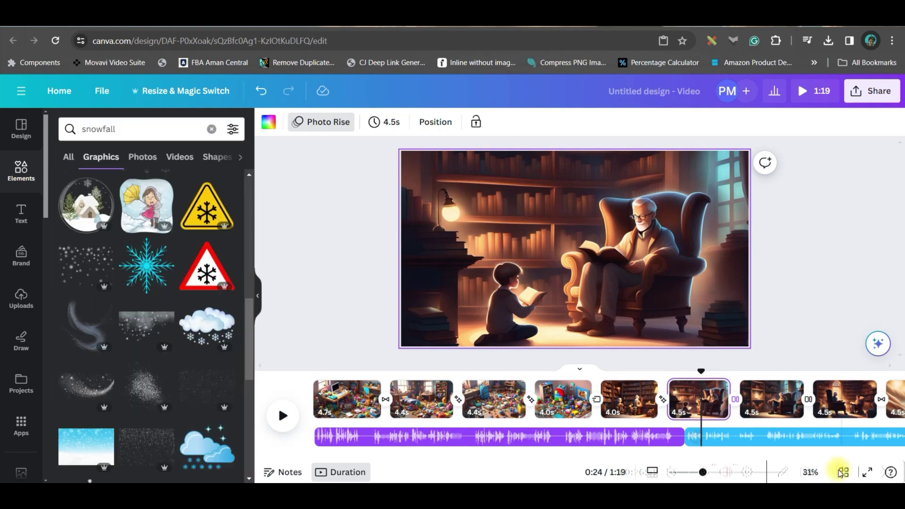
left_click(151, 157)
left_click(136, 132)
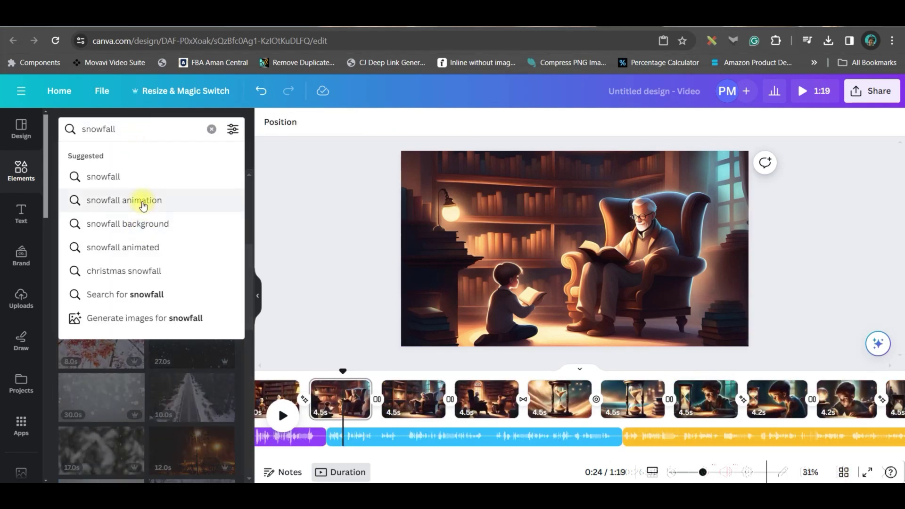
left_click(125, 202)
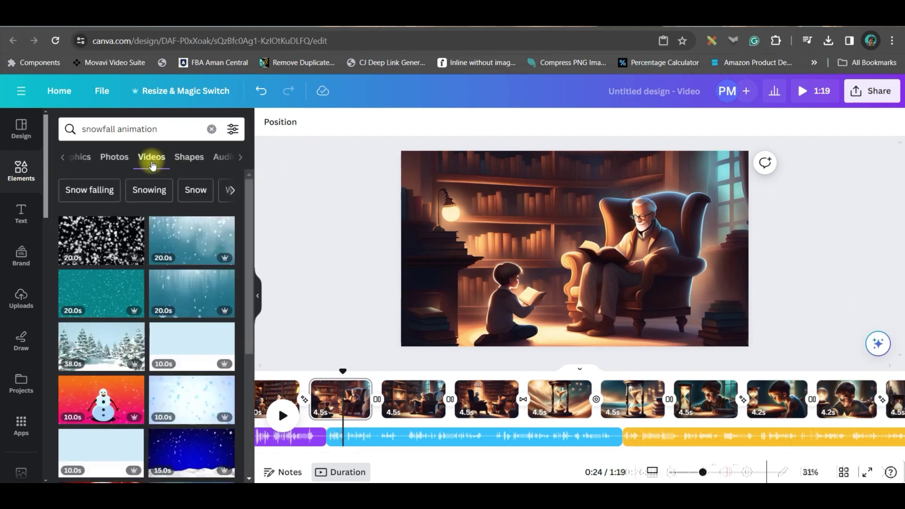
left_click(89, 158)
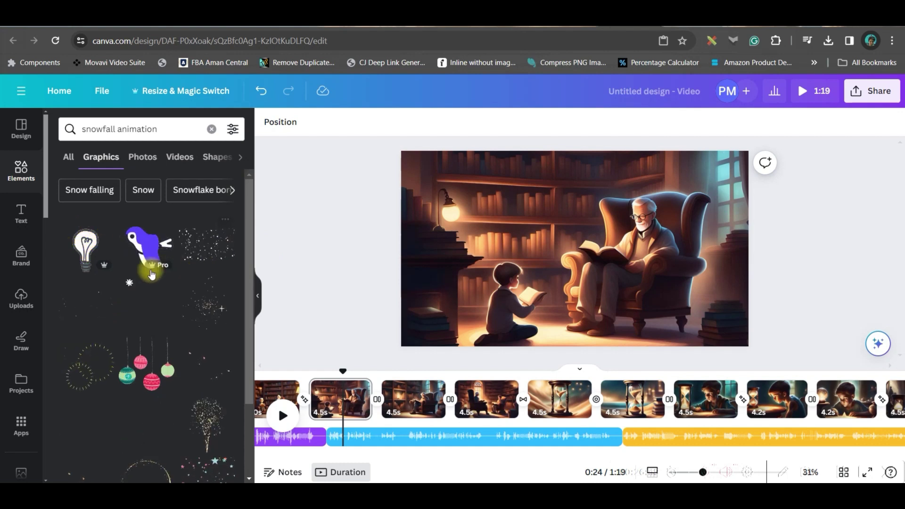
Step: Add the falling snow graphic to the sixth page, stretch it over the whole image and set its transparency to 23
left_click(201, 256)
left_click_drag(436, 167, 403, 150)
left_click_drag(710, 325, 745, 346)
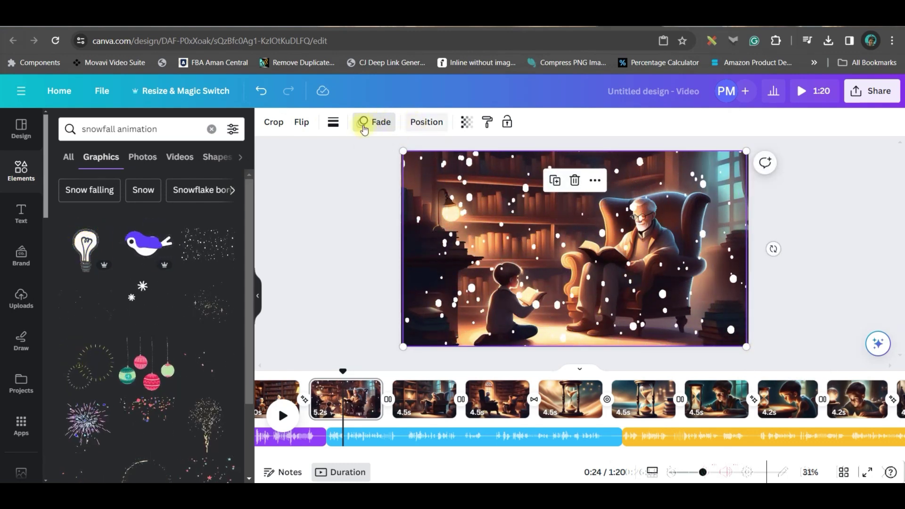
left_click(467, 122)
left_click_drag(467, 174, 382, 176)
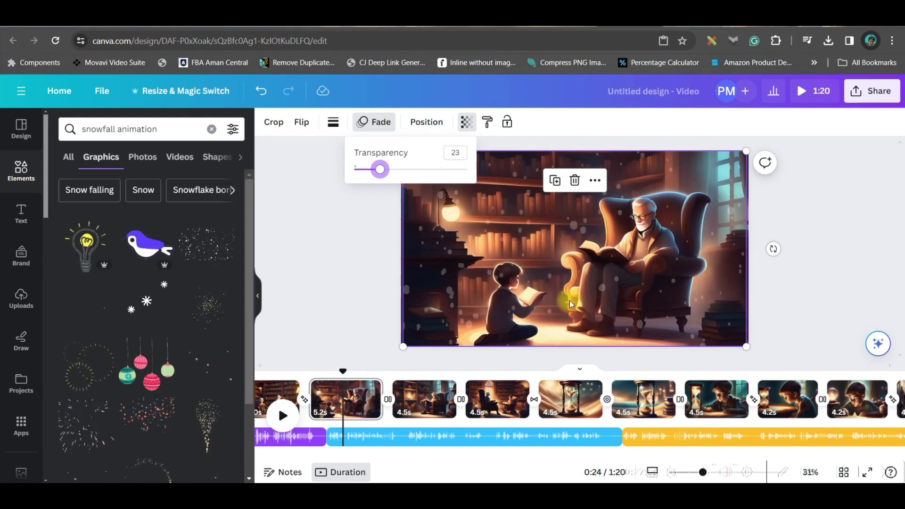
left_click(364, 225)
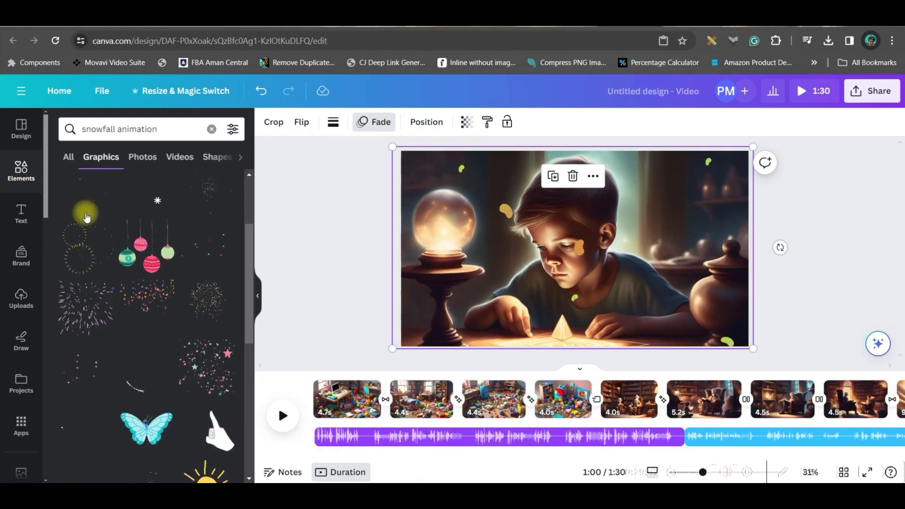
Step: Switch to the Audio library in YouTube Studio and filter the music by mood
left_click(20, 301)
key("ctrl+Tab")
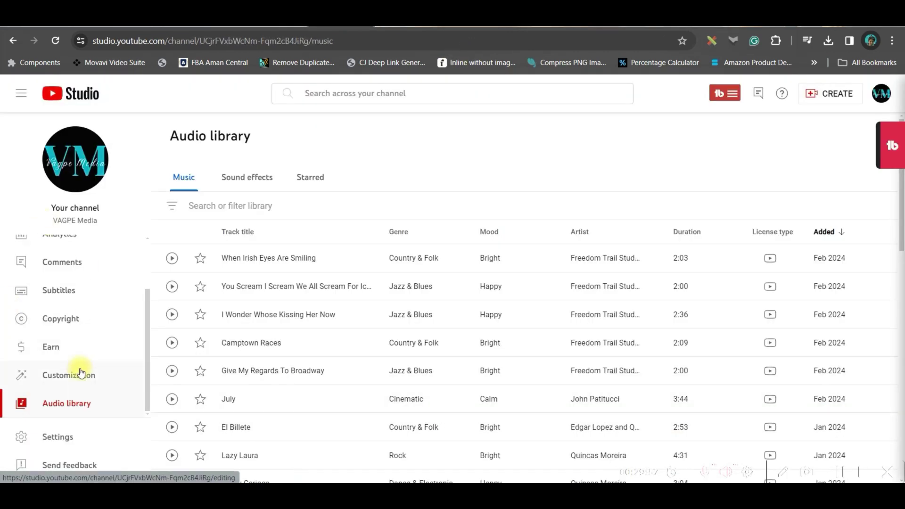
left_click(74, 408)
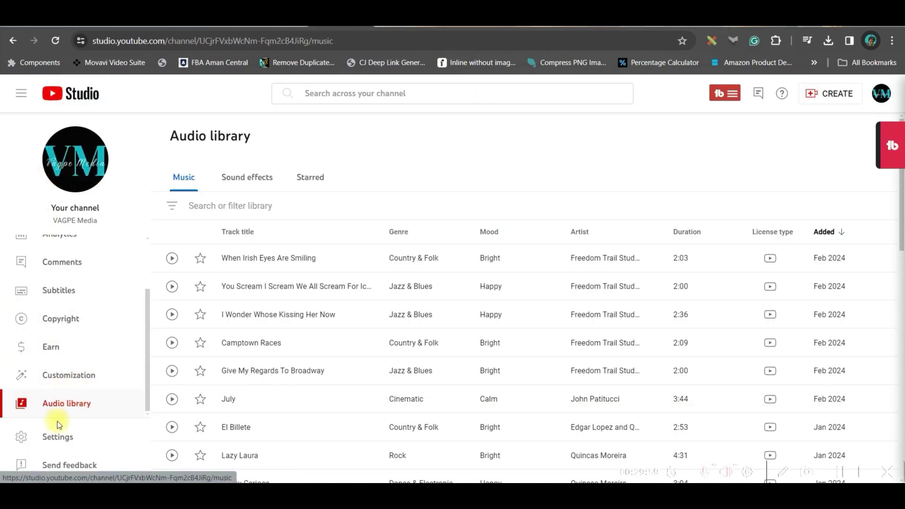
left_click(254, 207)
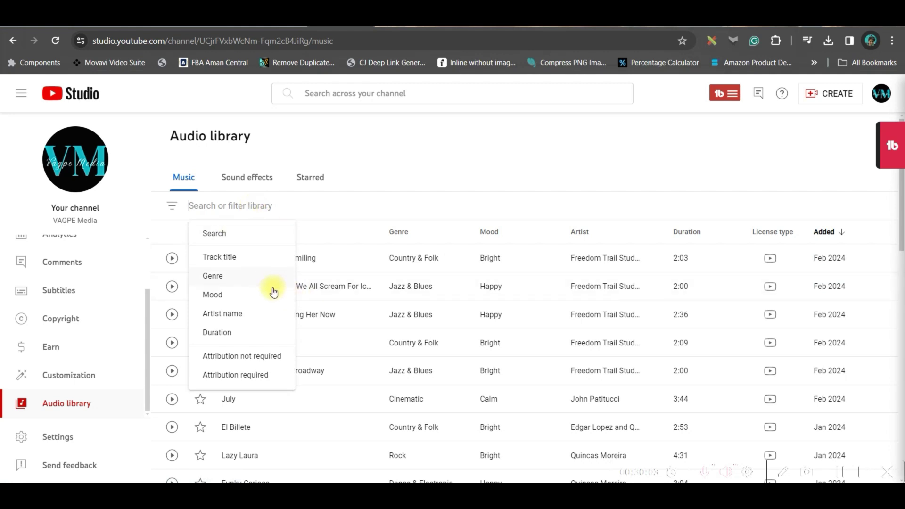
left_click(239, 297)
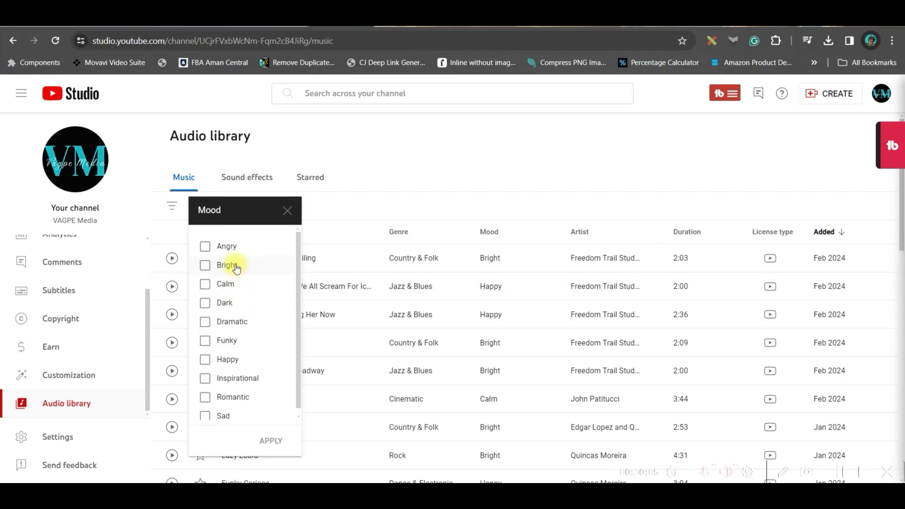
left_click(270, 441)
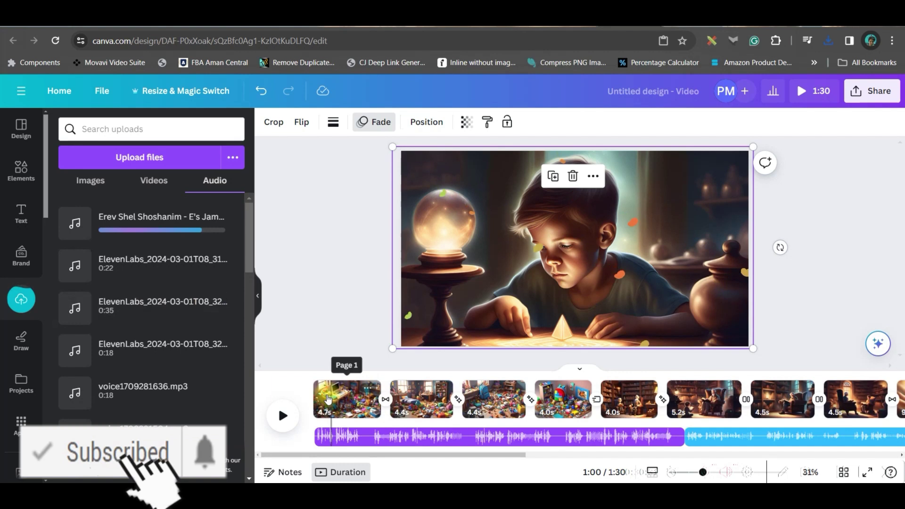
Step: Add the uploaded Erev Shel Shoshanim music to the timeline beneath the narration, starting at the first page
left_click(325, 372)
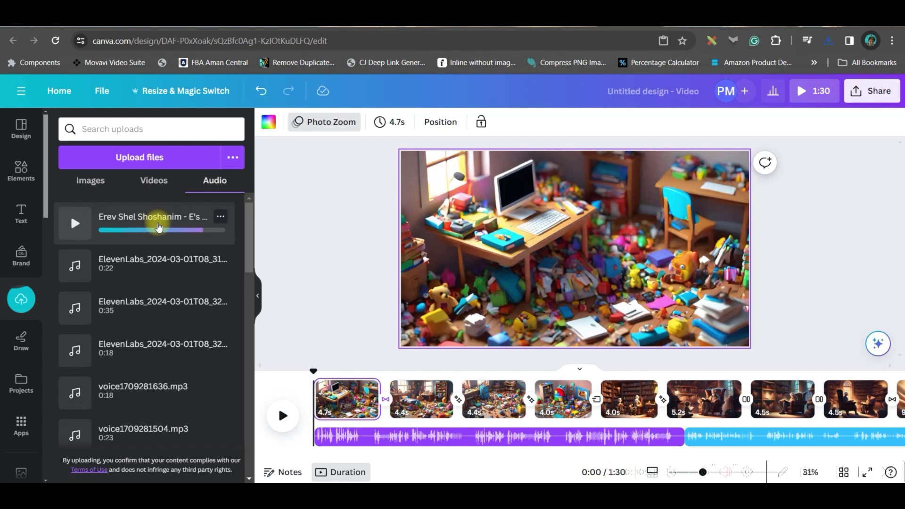
left_click_drag(97, 222, 353, 447)
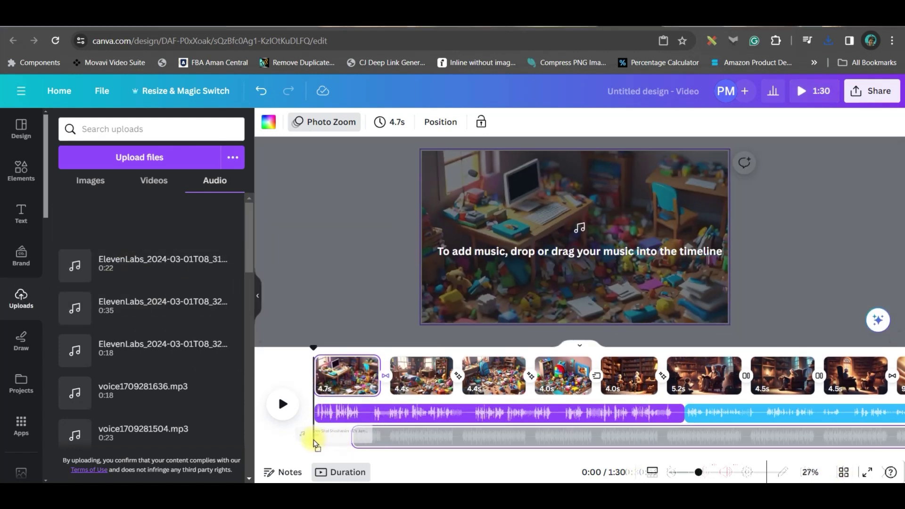
left_click_drag(299, 443, 354, 441)
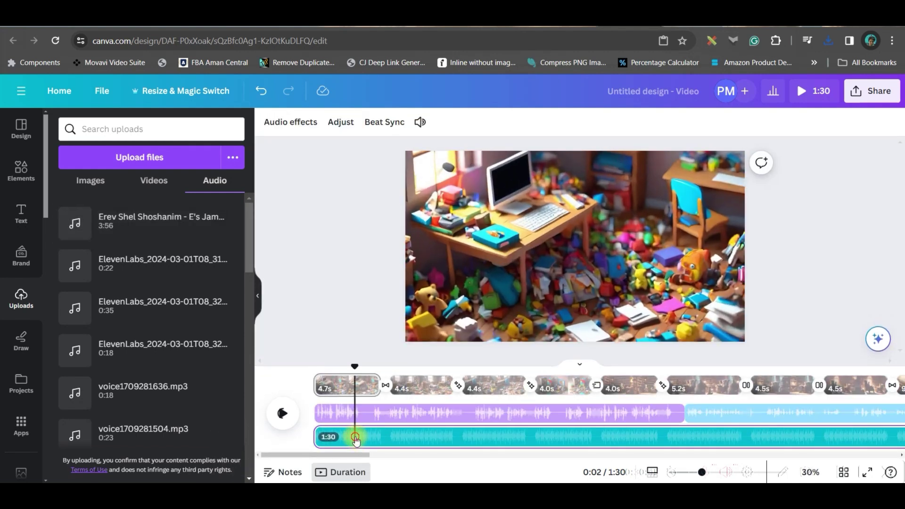
Step: Set the background music's volume to 56, with a 0.5 s fade in and a 0.9 s fade out
left_click(419, 126)
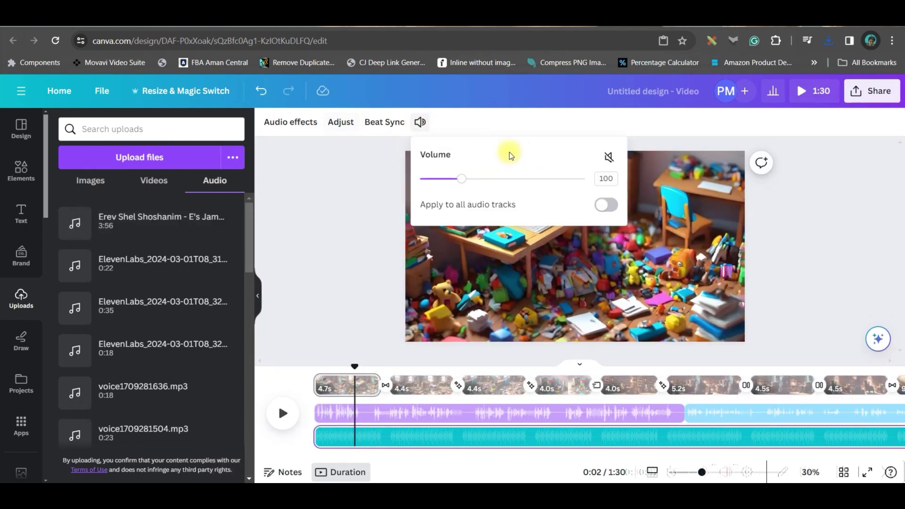
left_click_drag(467, 182, 444, 185)
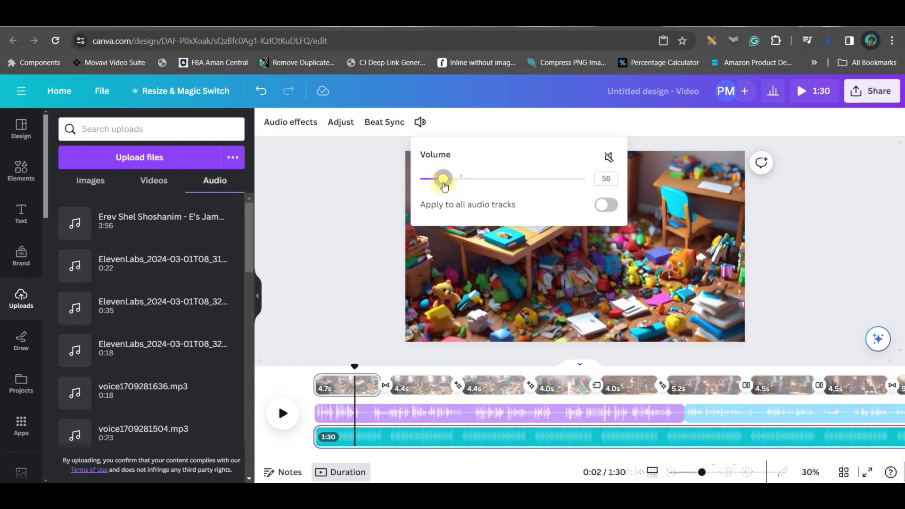
left_click(291, 121)
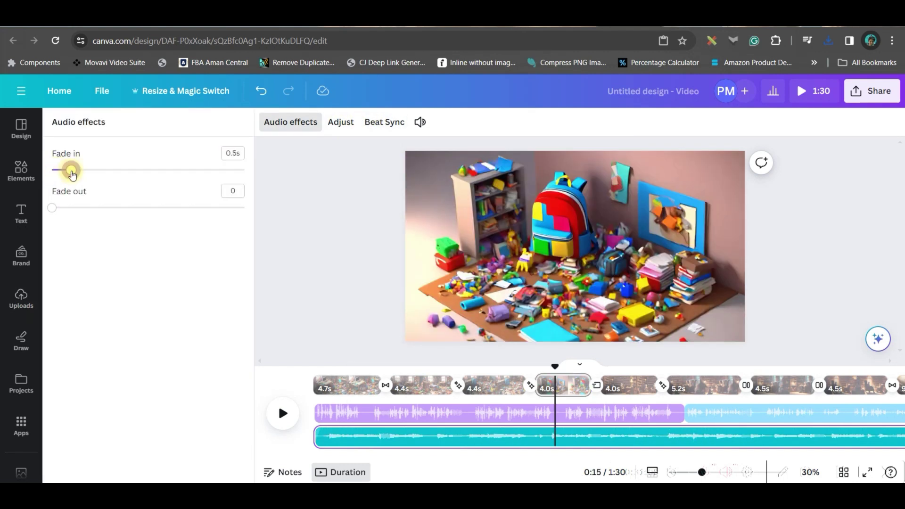
left_click(344, 445)
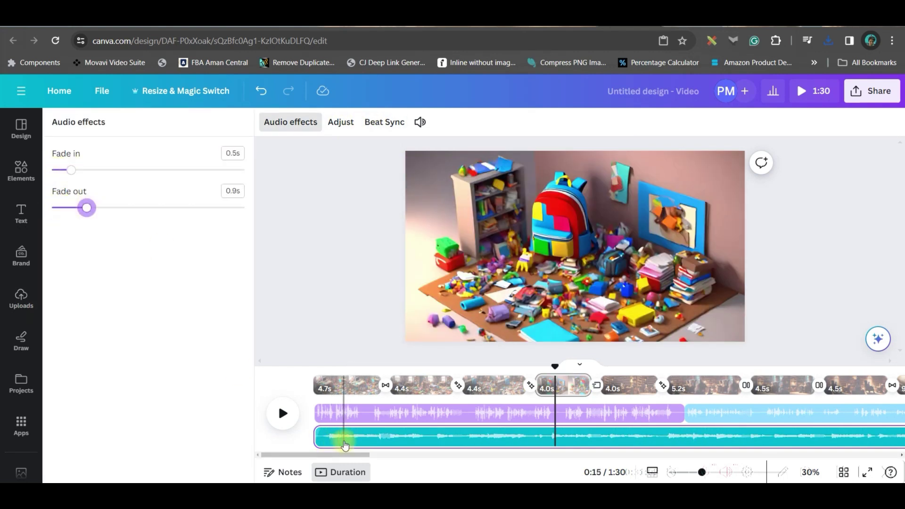
left_click_drag(357, 457, 565, 461)
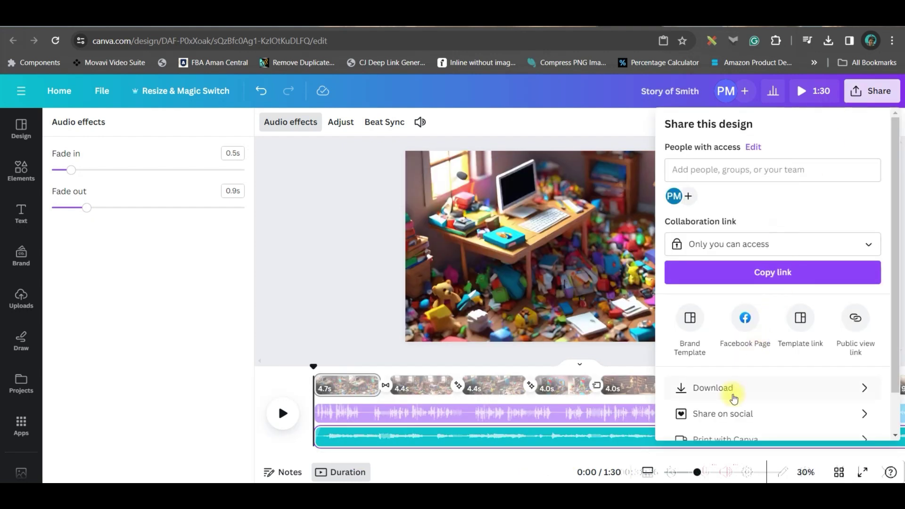
Step: Download all 18 pages of the design as a single MP4 Video in 1080p quality
left_click(724, 389)
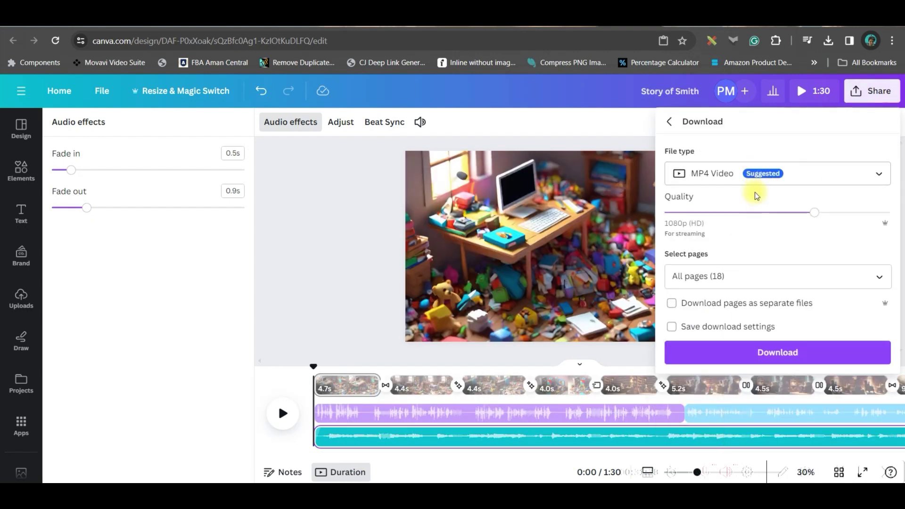
left_click(756, 182)
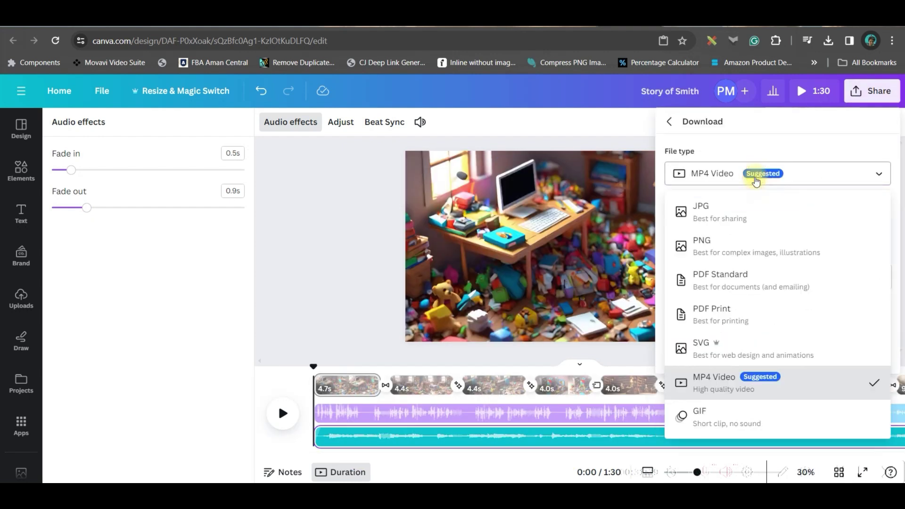
left_click(777, 383)
left_click(753, 280)
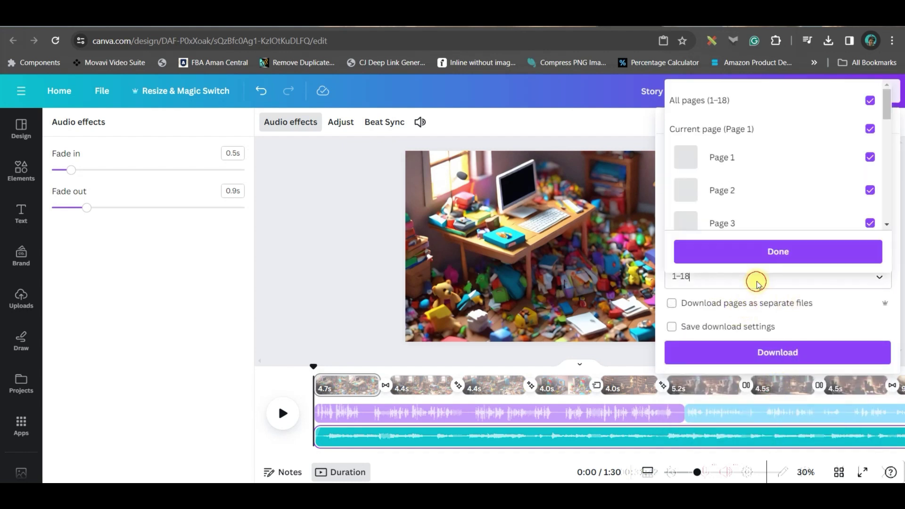
left_click(816, 246)
left_click(730, 330)
left_click(764, 305)
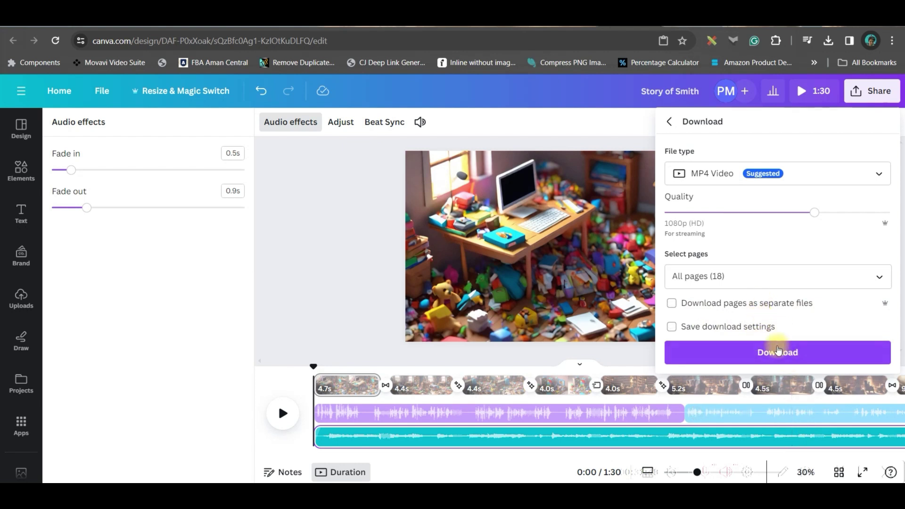
left_click(761, 352)
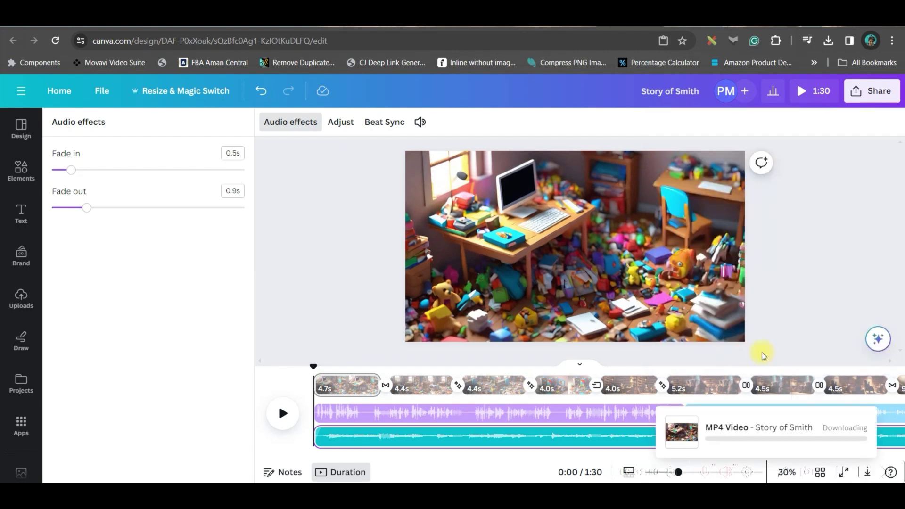